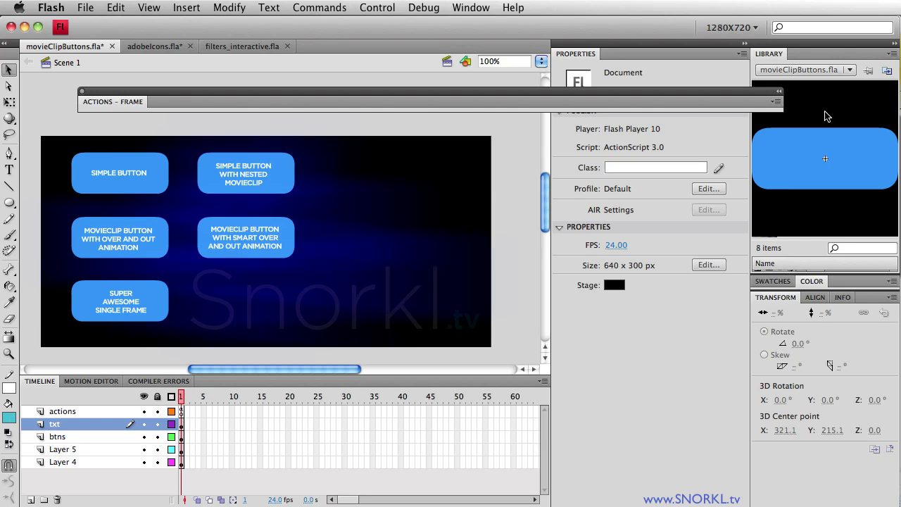
Step: Test the movie to preview all five button rollovers, moving the preview window higher for a full view, and close it
key(super+shift+slash)
key(super+Return)
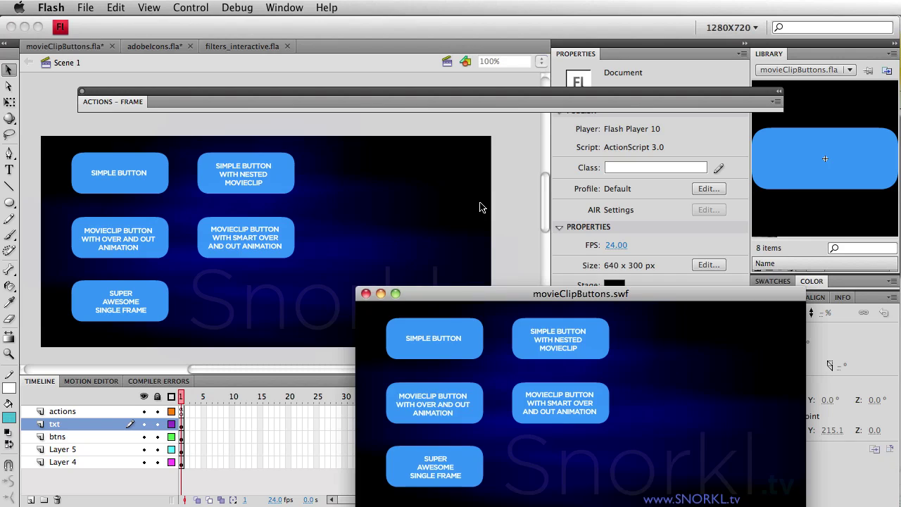
drag(520, 291, 501, 186)
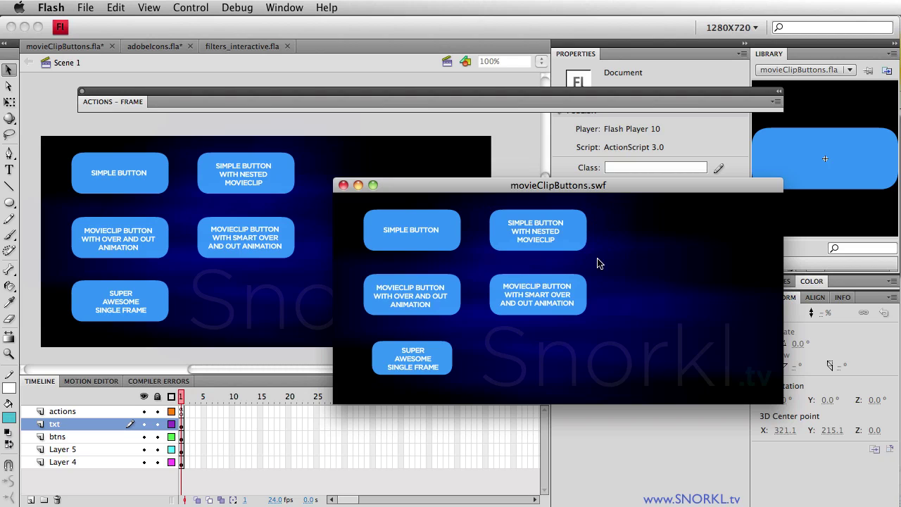
click(344, 186)
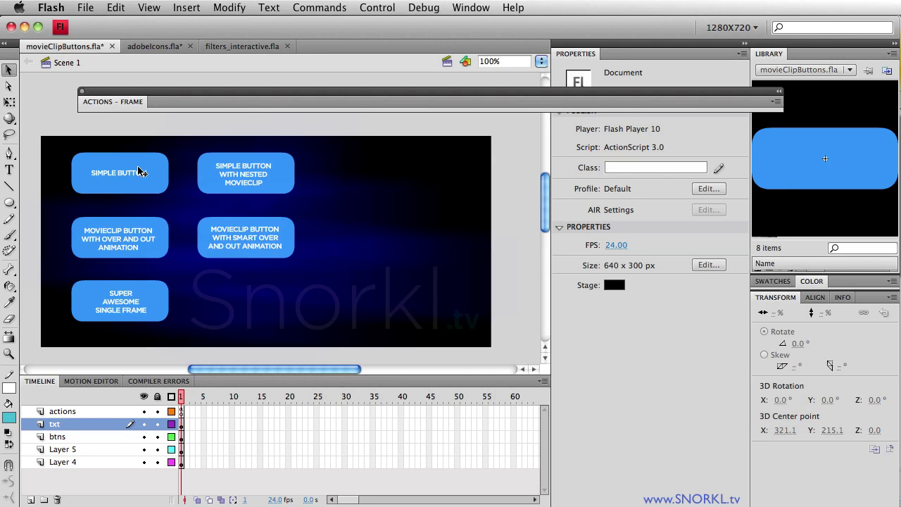
Step: Examine the SIMPLE BUTTON symbol from the inside, comparing its Up and Over frames, and return to Scene 1
click(160, 171)
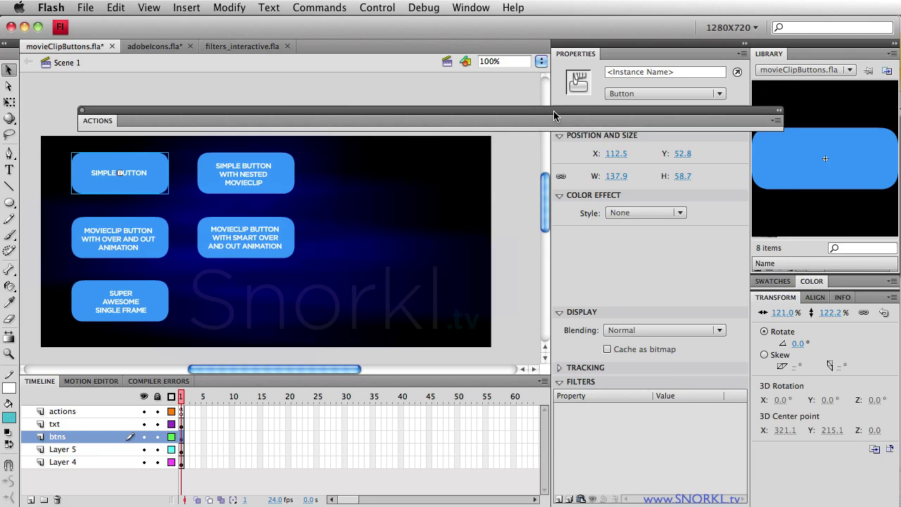
drag(554, 110, 553, 329)
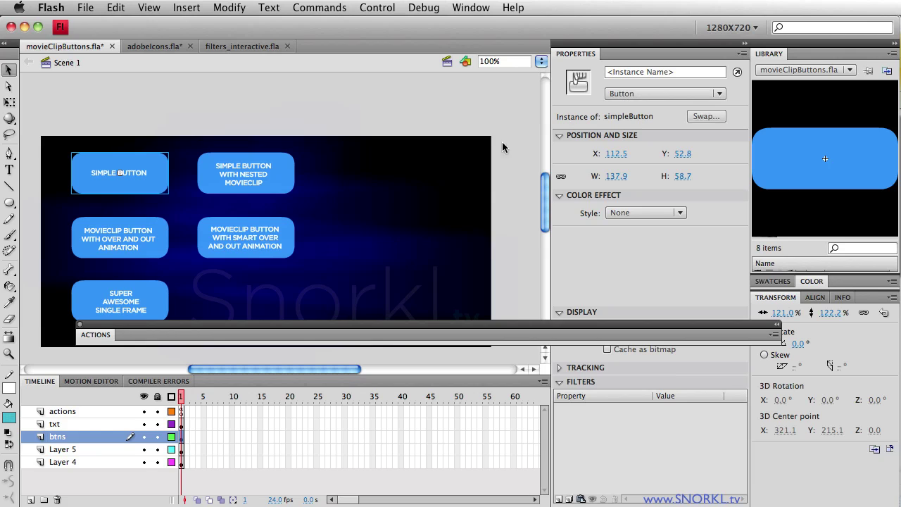
double_click(162, 173)
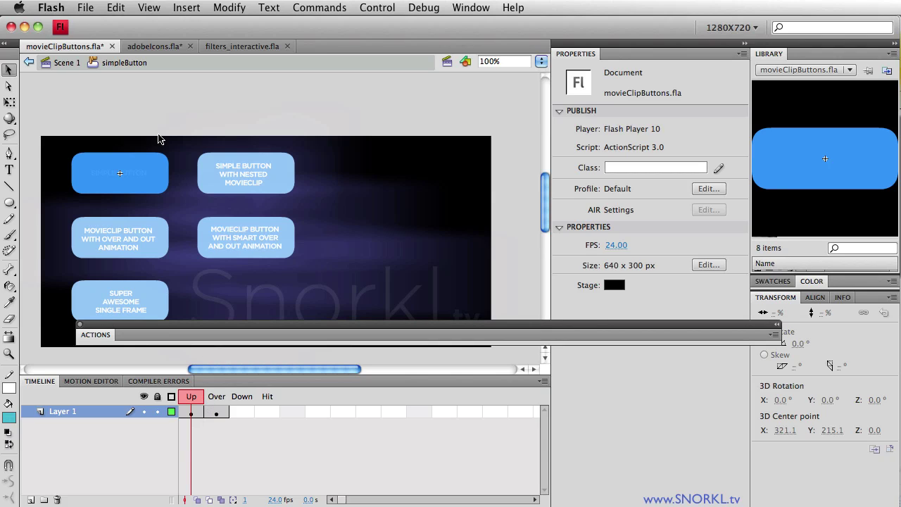
click(217, 397)
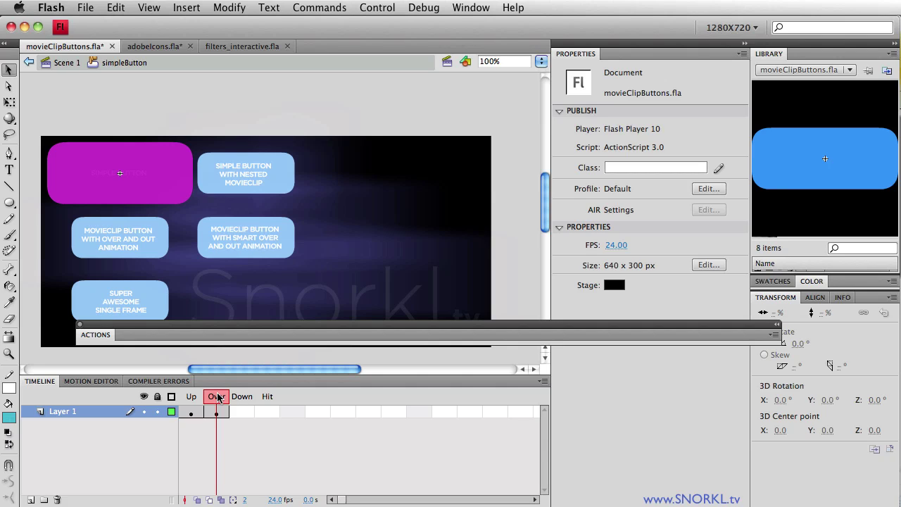
click(191, 397)
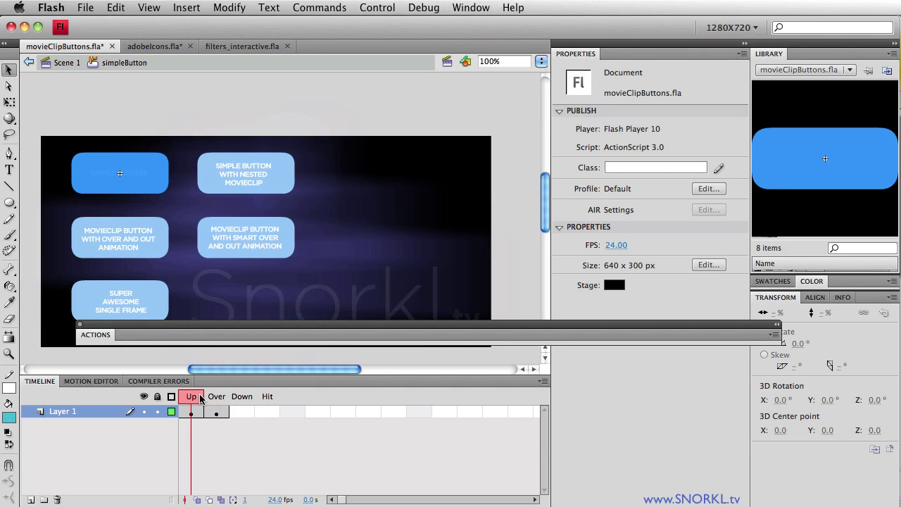
click(219, 396)
click(195, 397)
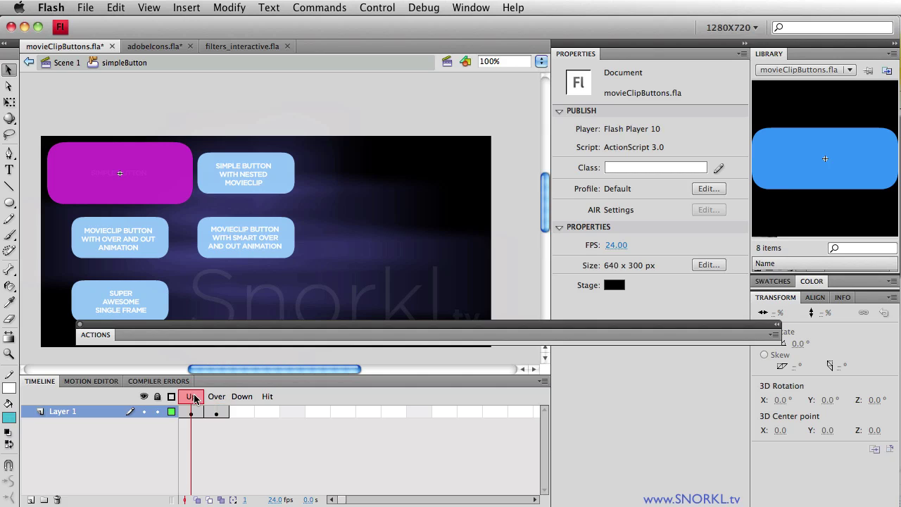
click(66, 62)
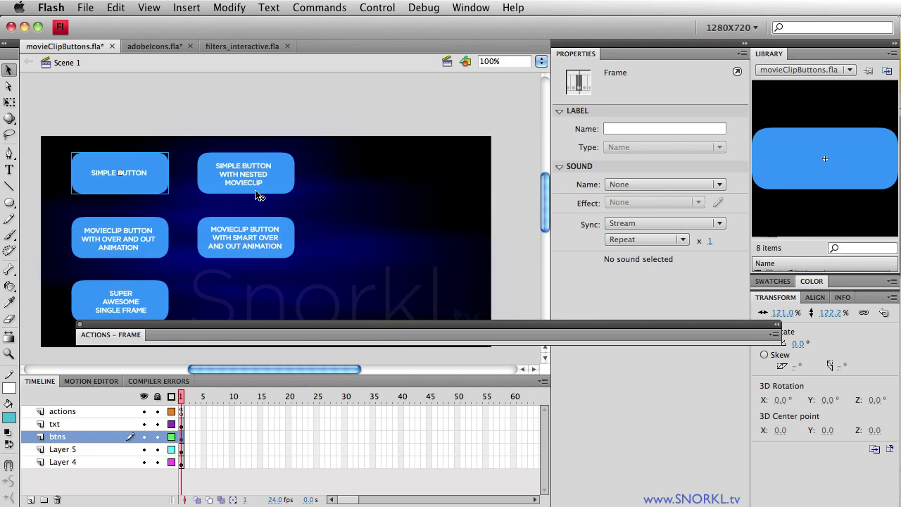
Step: Select the SIMPLE BUTTON WITH NESTED MOVIECLIP instance and preview its rollover in a test movie
click(283, 191)
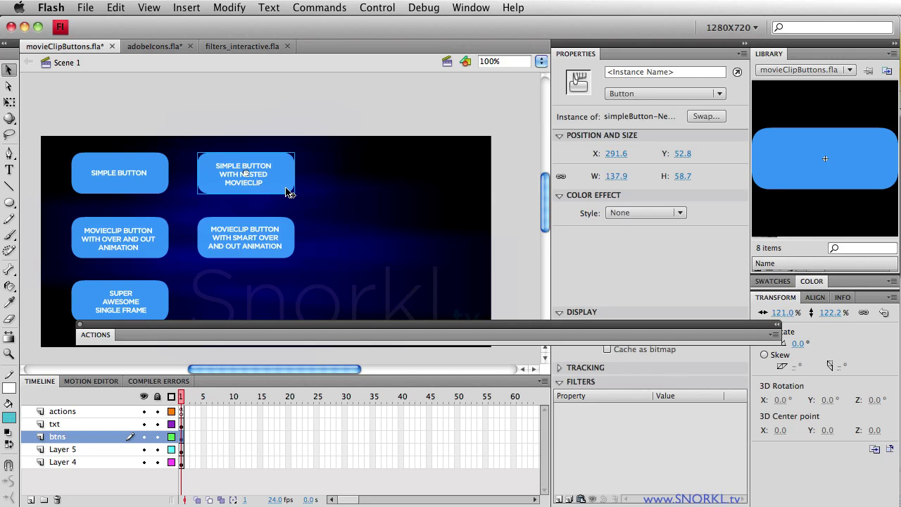
key(super+Return)
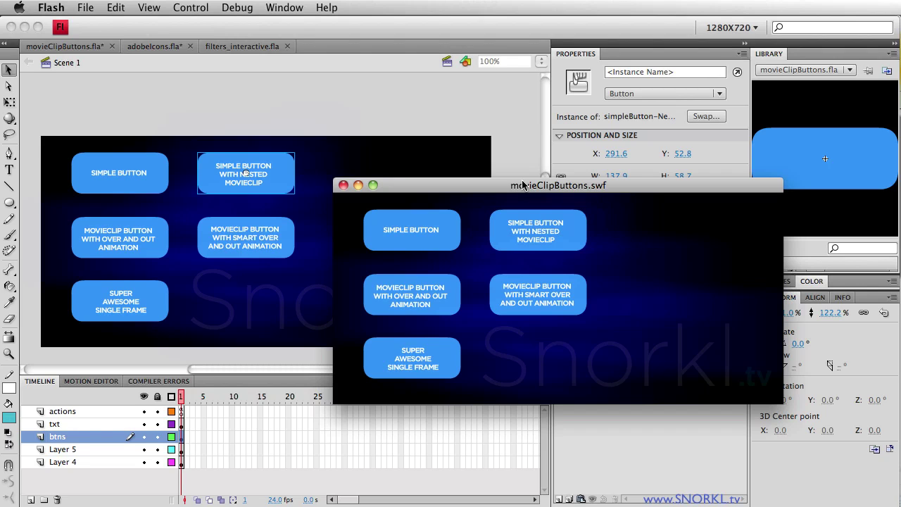
click(342, 185)
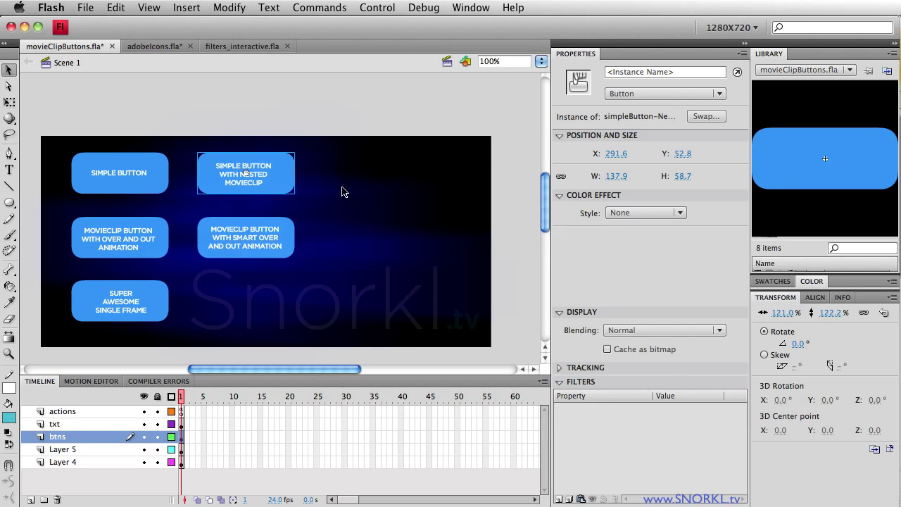
Step: Examine the nestedAnimation clip in the second button's Over frame and its tween timeline, return to Scene 1 and test the rollover
double_click(287, 178)
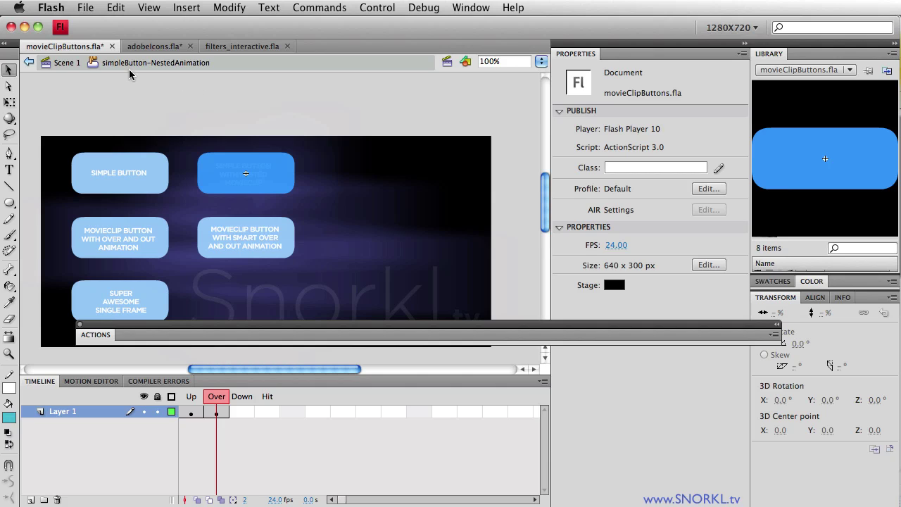
click(280, 171)
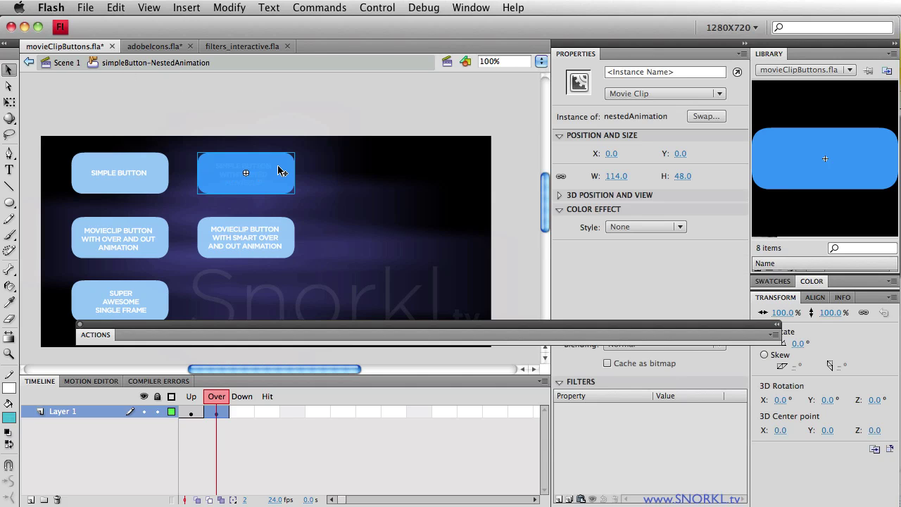
scroll(454, 152, up, 5)
scroll(511, 192, down, 5)
double_click(288, 174)
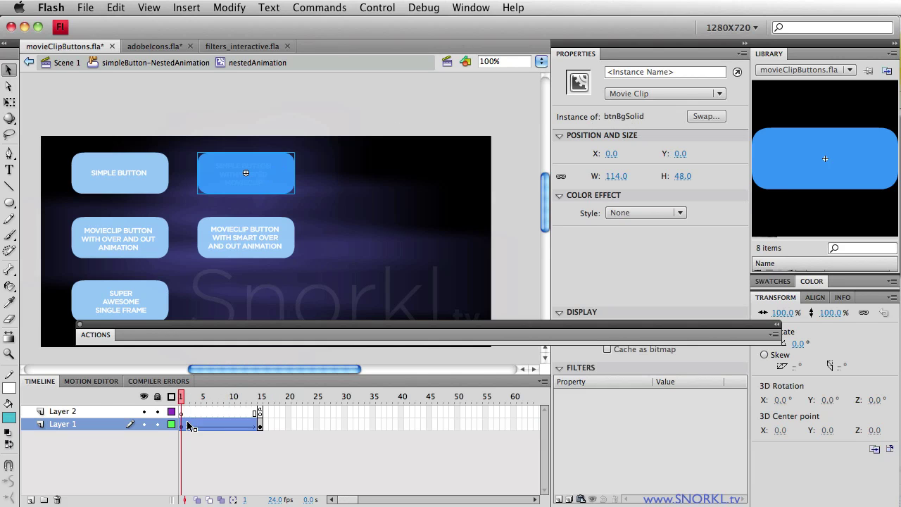
mouse_move(185, 398)
mouse_down()
mouse_move(260, 402)
mouse_move(181, 403)
mouse_up()
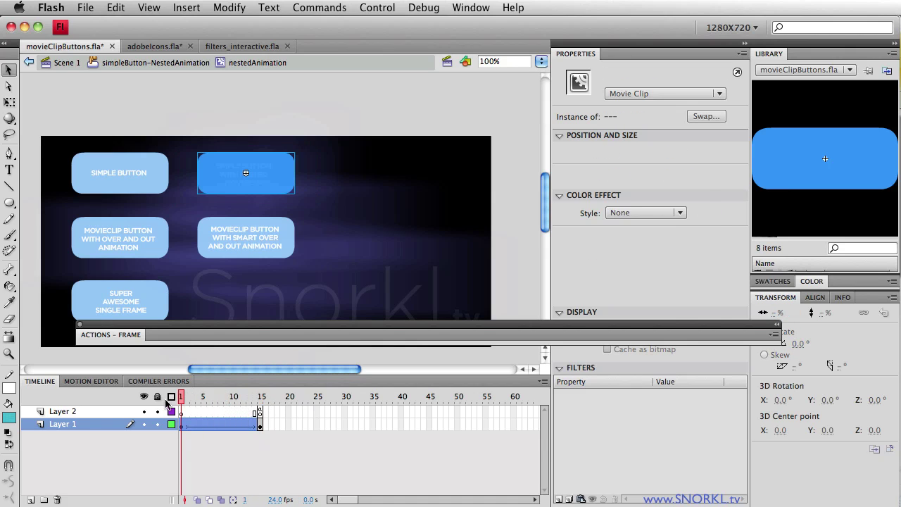
click(154, 63)
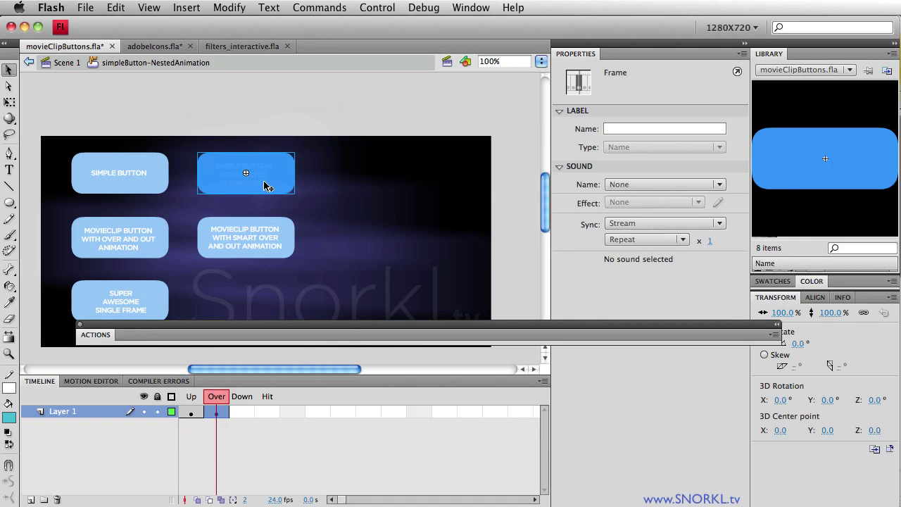
click(269, 186)
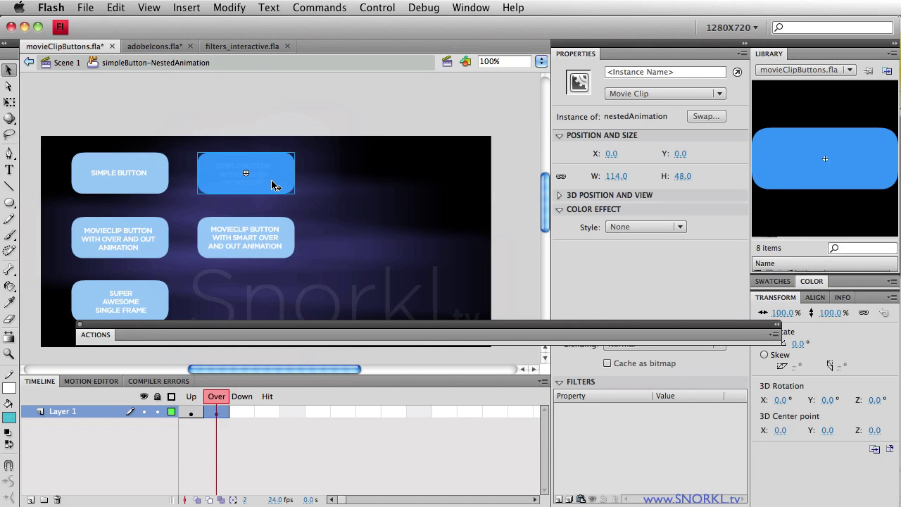
click(65, 63)
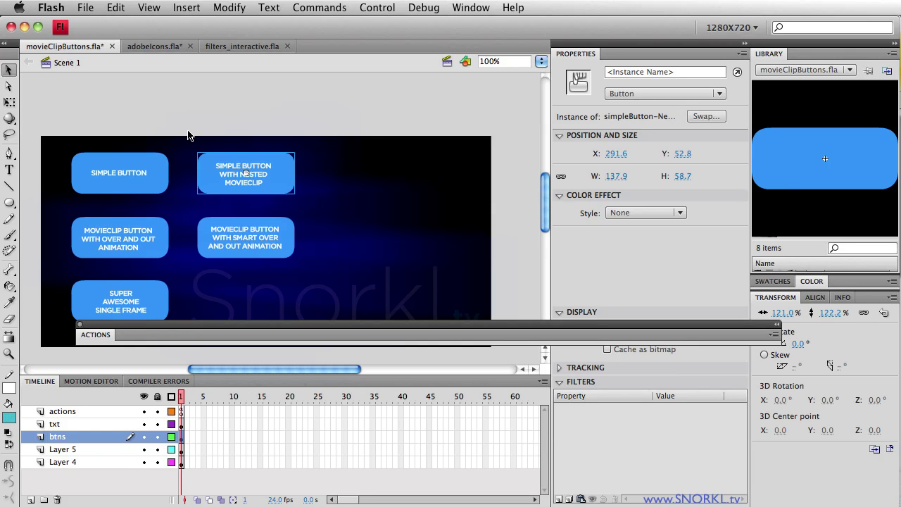
key(super+Return)
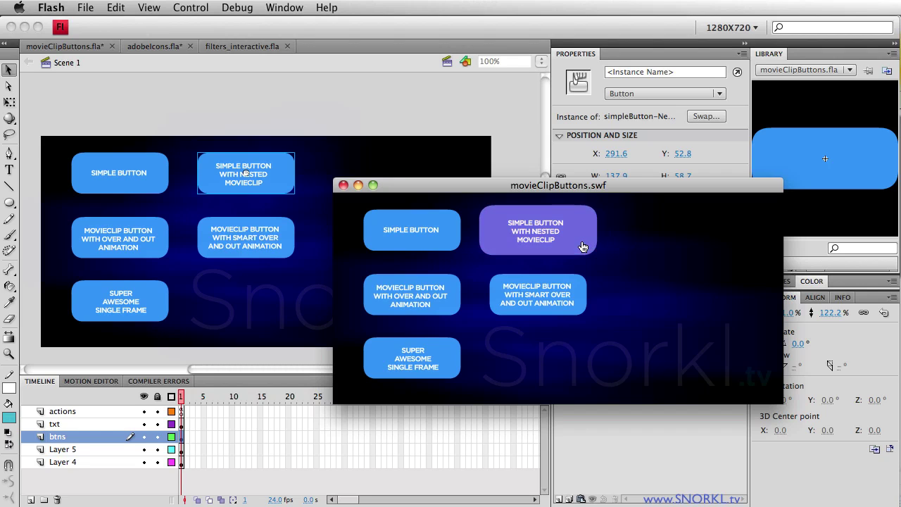
click(343, 185)
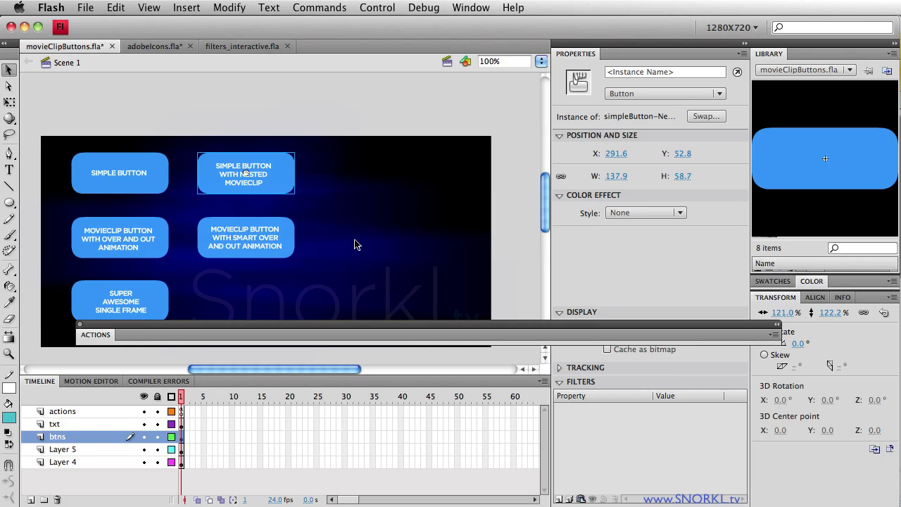
Step: Check the instance properties of the three movie clip buttons and preview their rollovers in a test movie
click(163, 256)
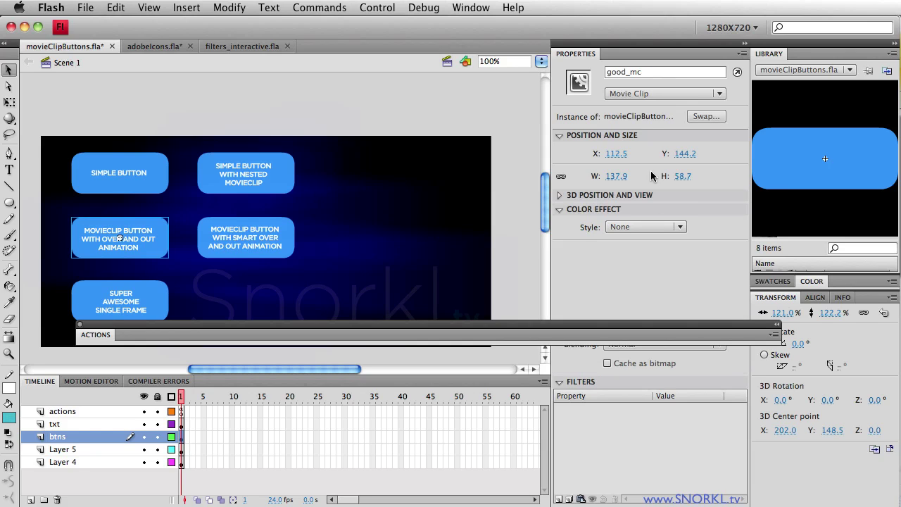
click(290, 240)
click(164, 308)
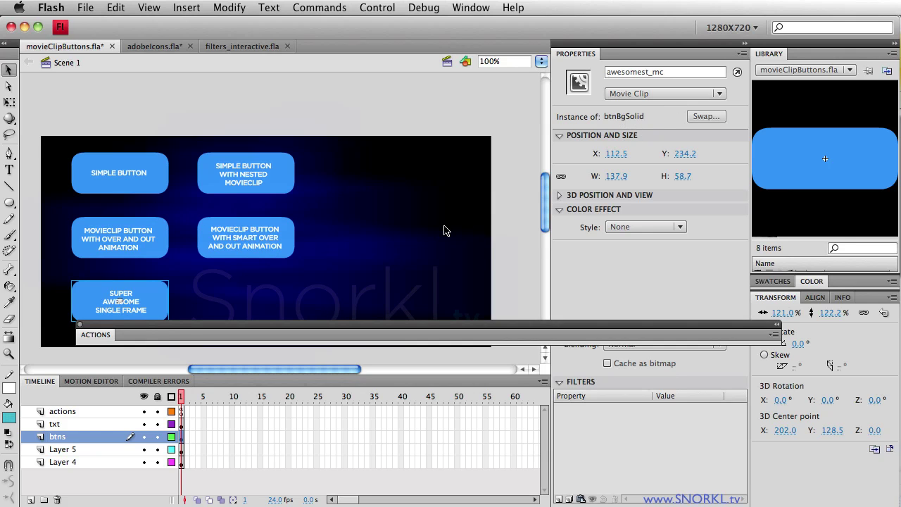
key(super+Return)
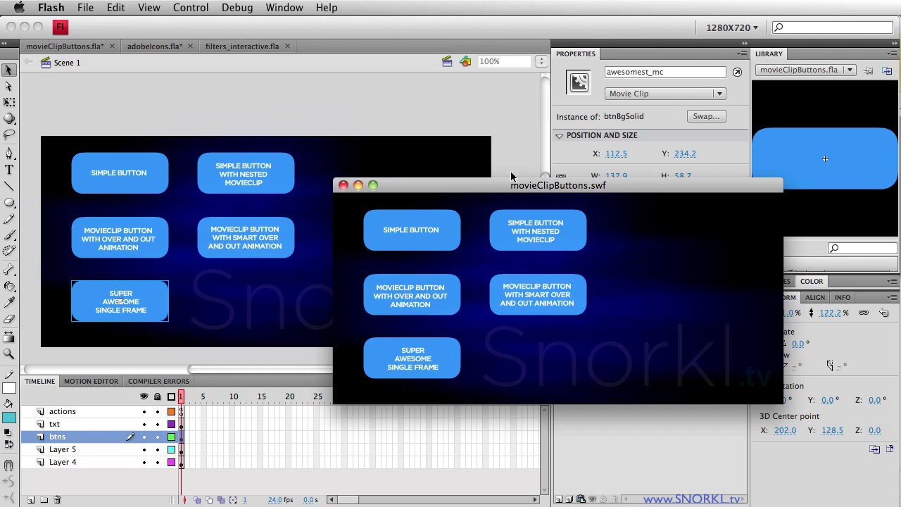
click(343, 186)
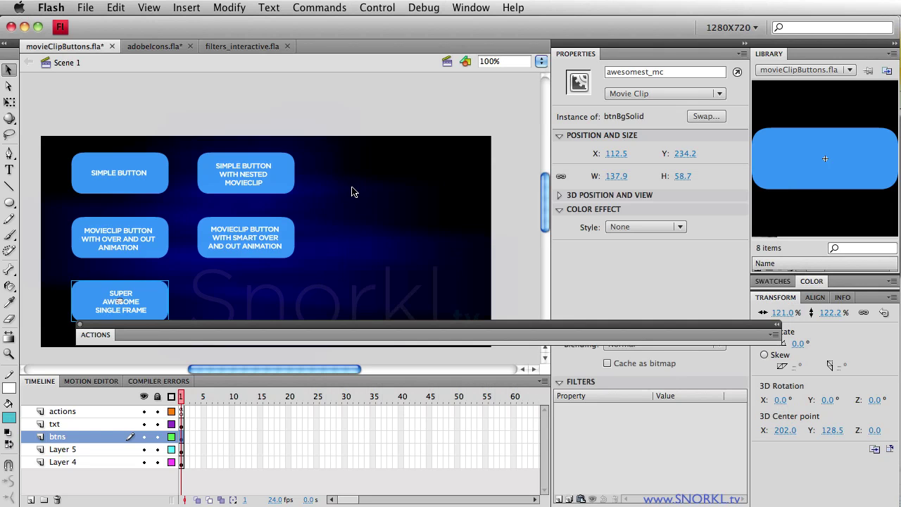
Step: Open the good_mc button's timeline, scrub through its over and out animations to about frame 46, and return to Scene 1
click(158, 252)
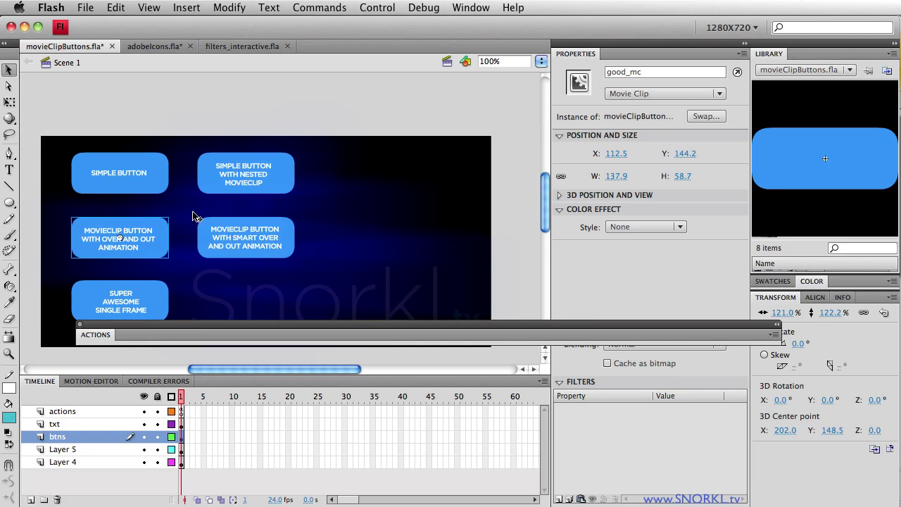
double_click(156, 254)
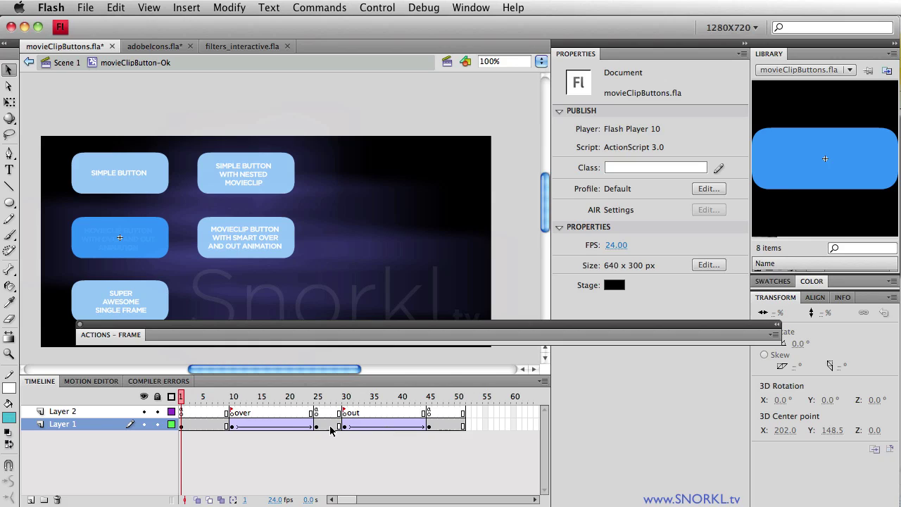
click(182, 412)
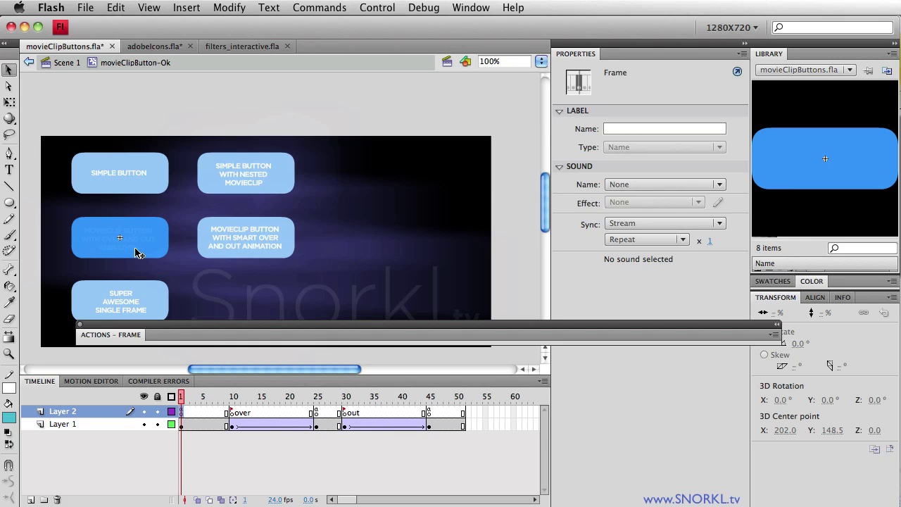
click(182, 425)
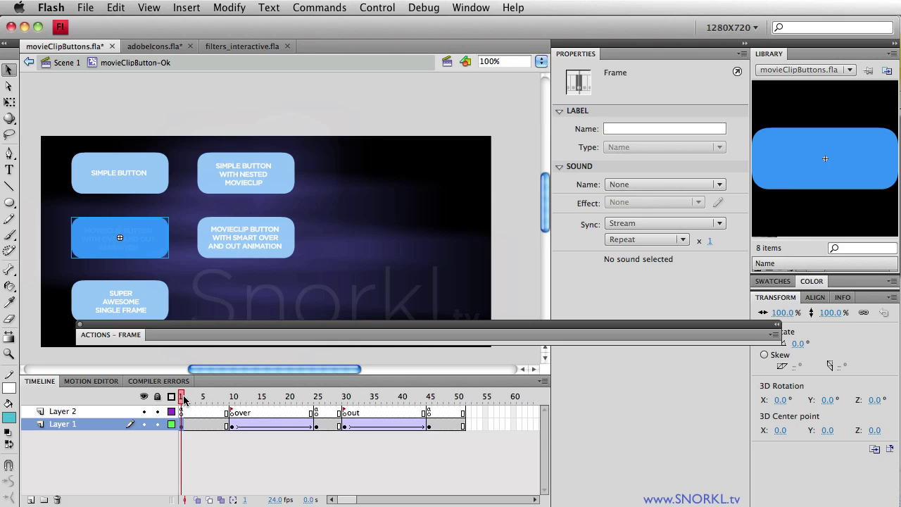
click(233, 399)
drag(235, 400, 430, 401)
drag(232, 399, 434, 401)
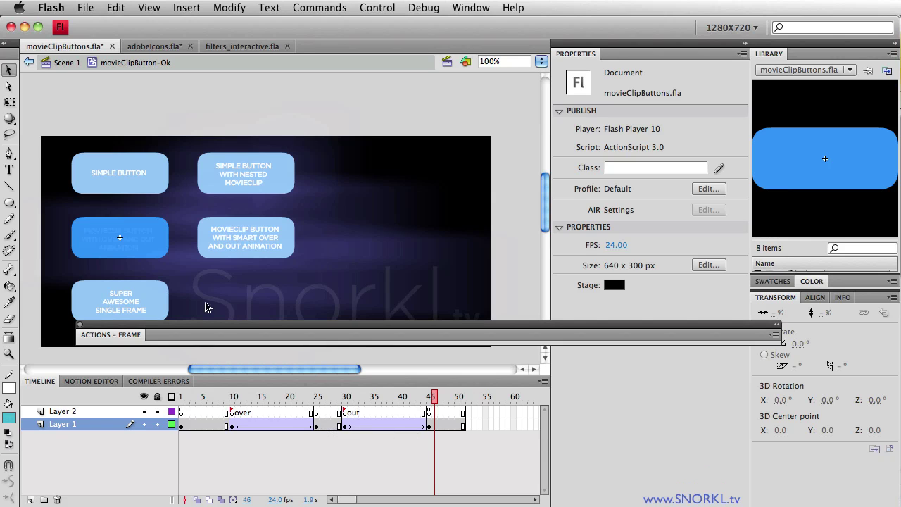
click(66, 63)
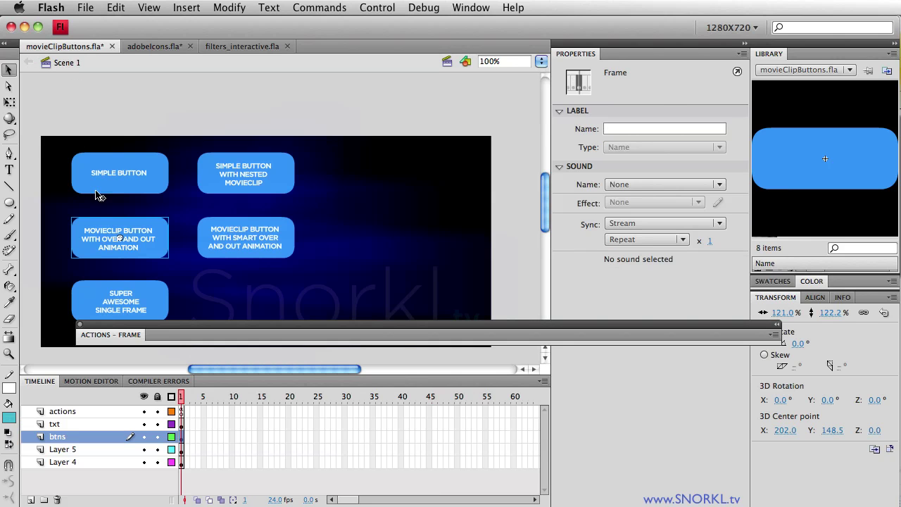
Step: Show the main timeline's frame script and highlight the gotoAndPlay("over") and gotoAndPlay("out") calls in goodOver and goodOut
click(207, 334)
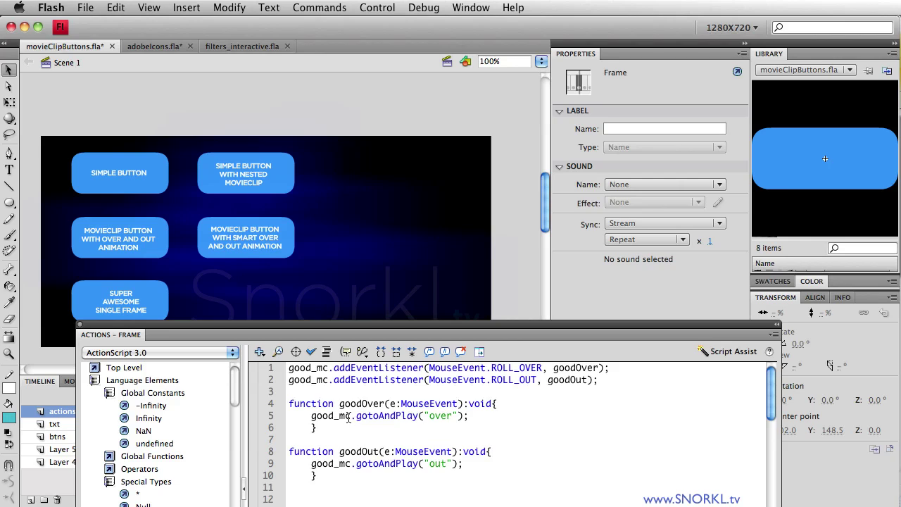
drag(356, 416, 479, 416)
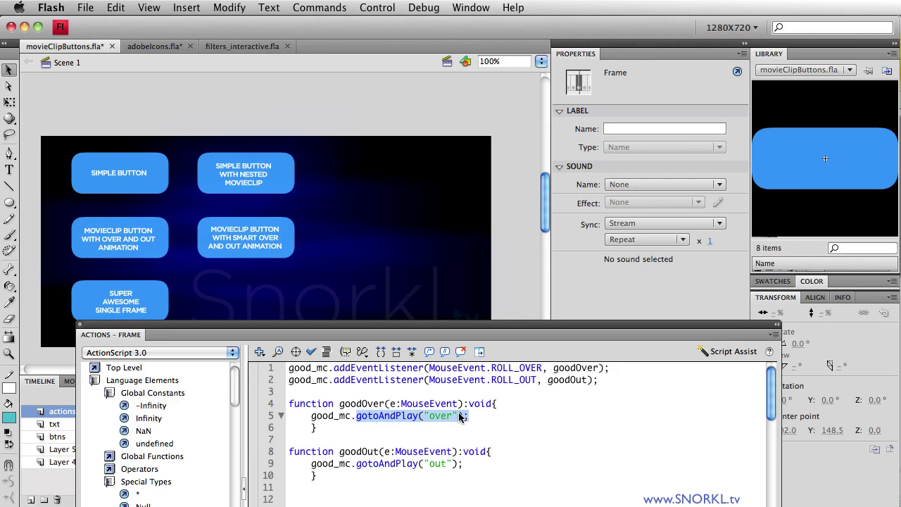
drag(361, 464, 363, 468)
drag(412, 467, 468, 464)
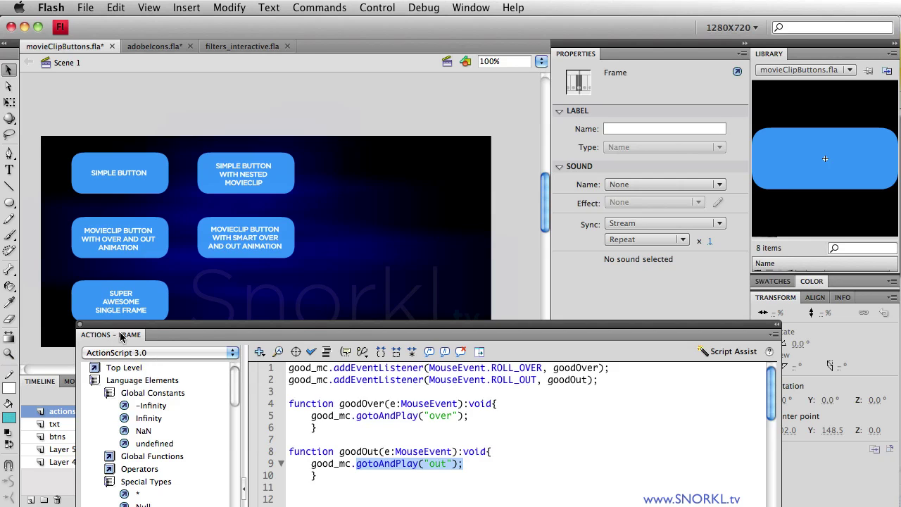
Step: Collapse the script editor, open the good_mc button, compare its over frames near 15 with out frames 30 to 45, and return to Scene 1
double_click(171, 338)
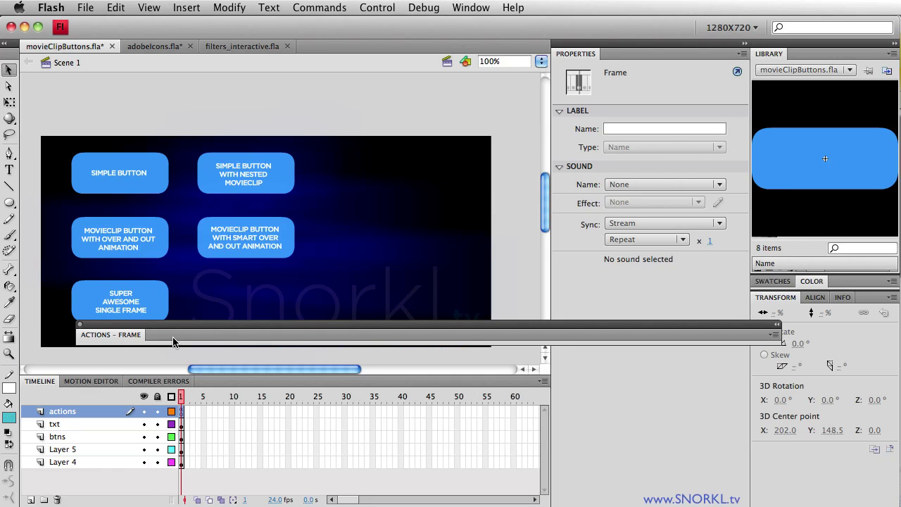
double_click(157, 258)
drag(189, 397, 249, 417)
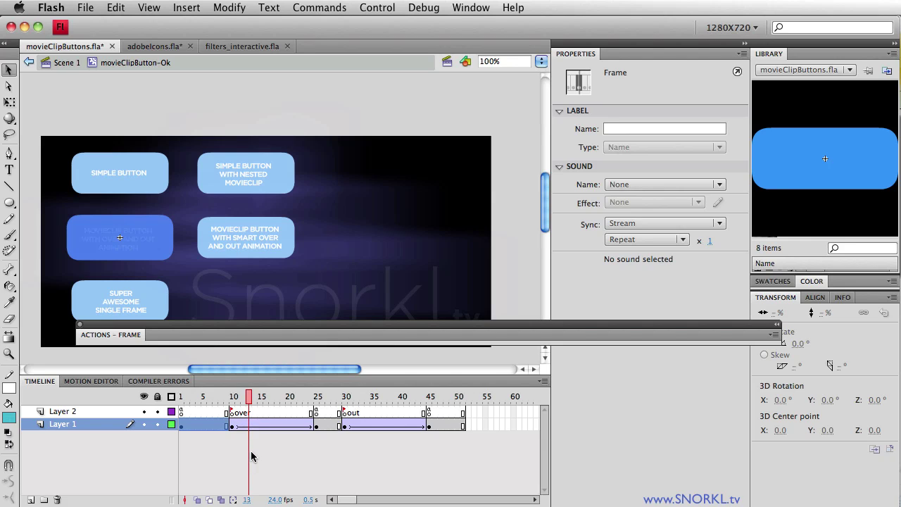
click(344, 398)
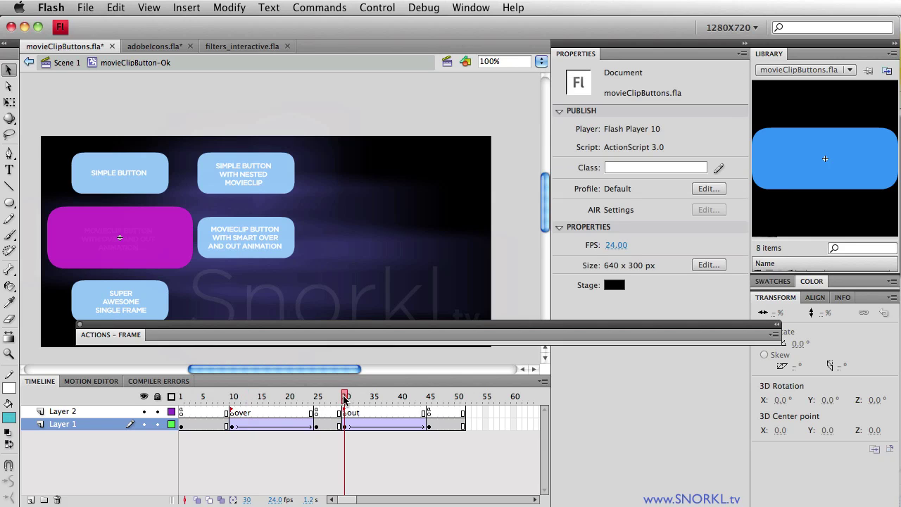
key(Return)
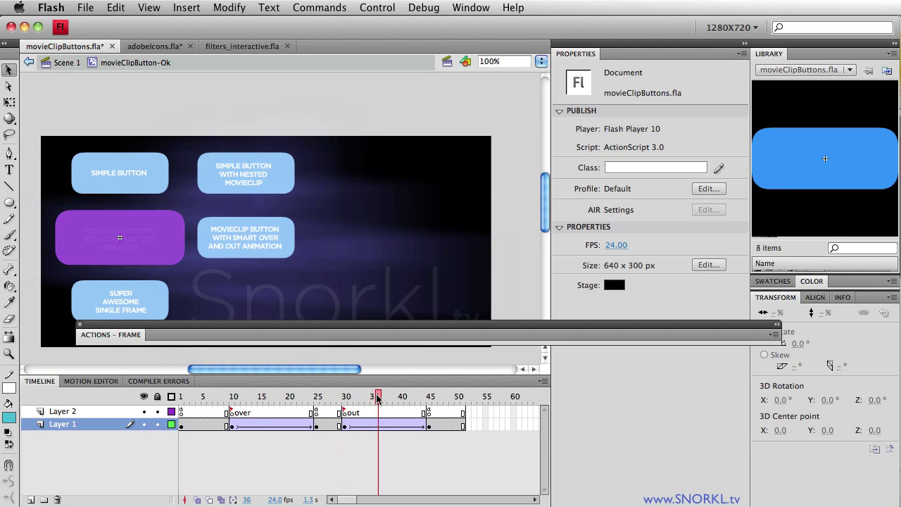
click(232, 398)
drag(232, 398, 261, 397)
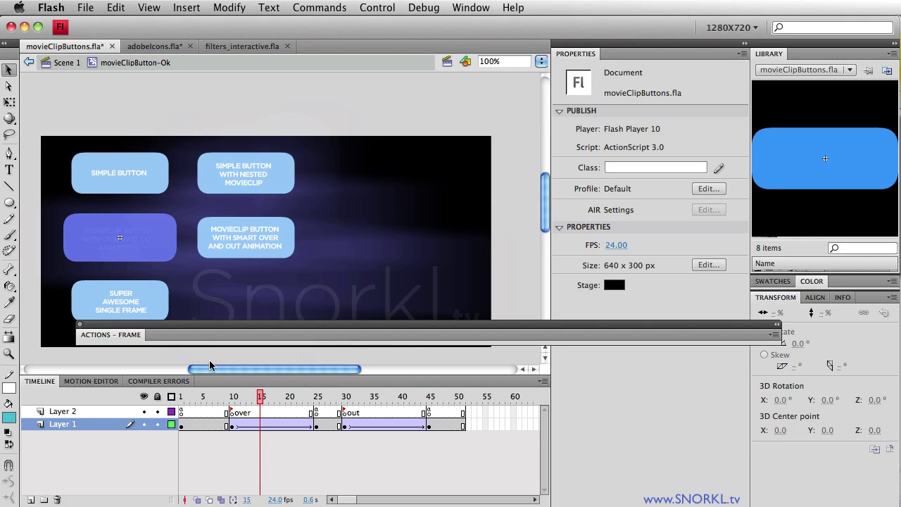
click(344, 398)
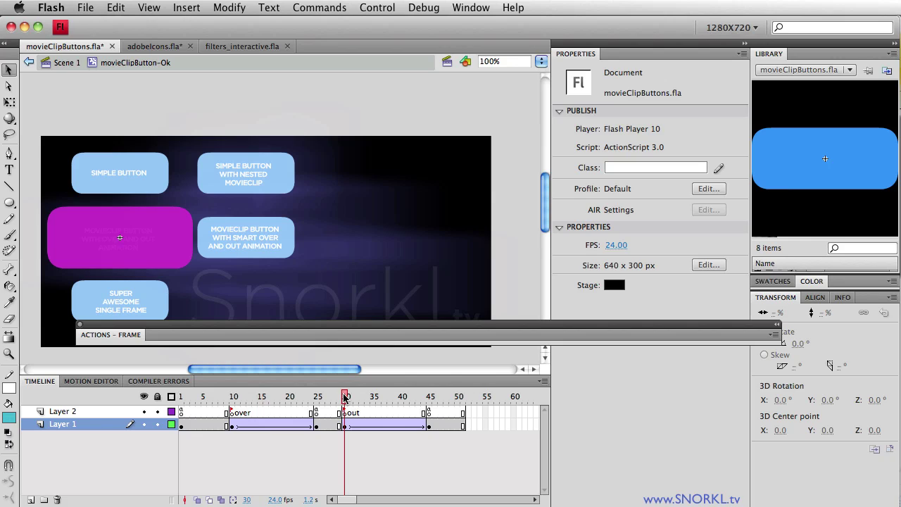
drag(347, 399, 430, 396)
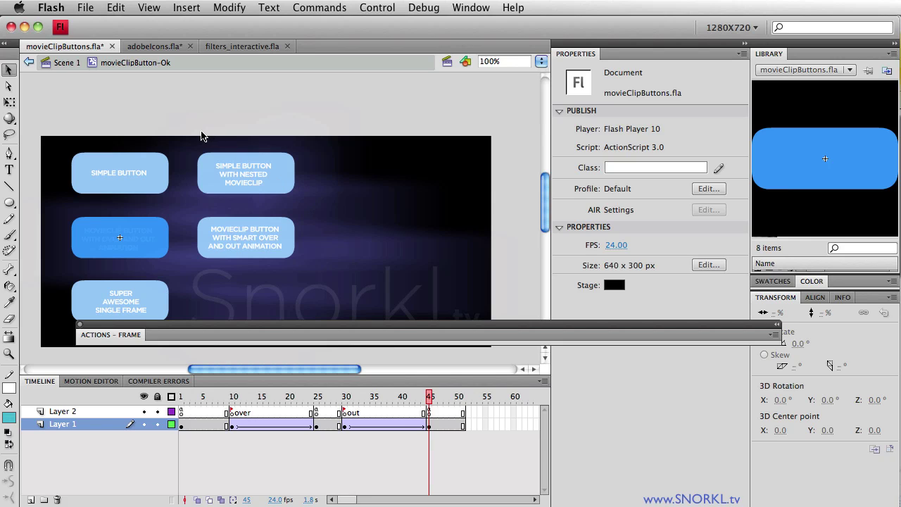
click(70, 62)
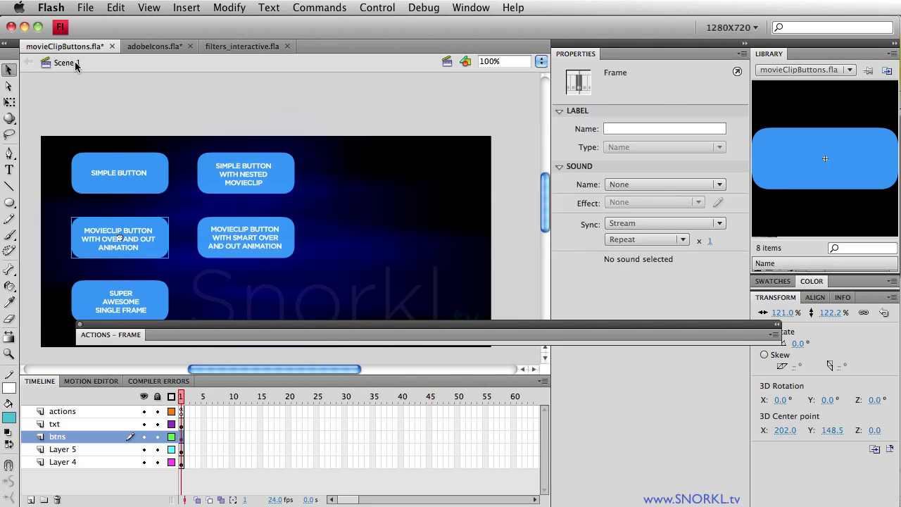
Step: Open the better_mc button's timeline, inspect the start of its over animation at frame 10, and return to Scene 1
click(287, 241)
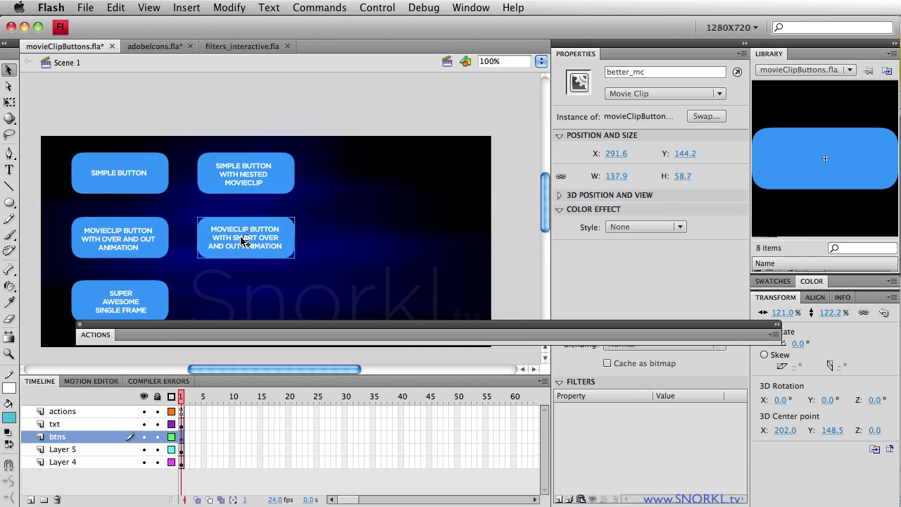
double_click(289, 246)
click(222, 397)
mouse_move(226, 400)
mouse_down()
mouse_move(433, 399)
mouse_move(234, 398)
mouse_up()
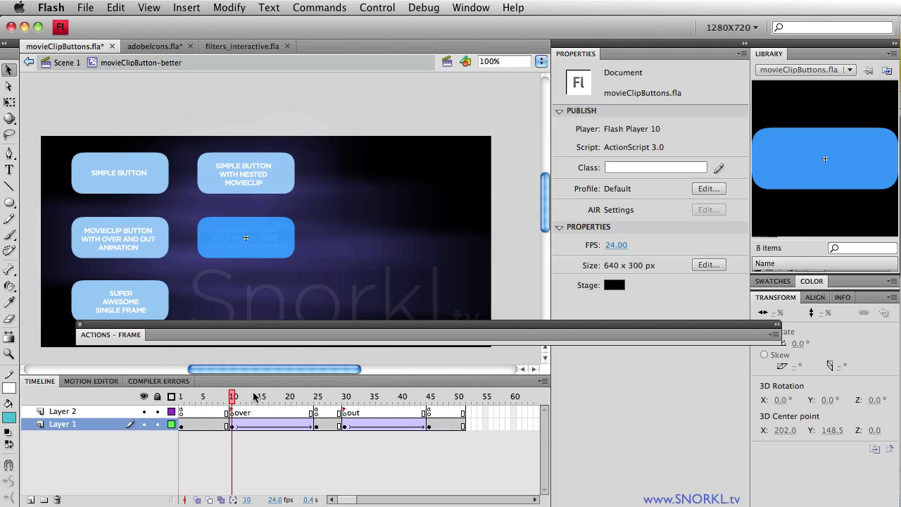
click(65, 65)
Step: Show the main timeline's frame script and highlight the gotoAndPlay arguments in betterOver and betterOut, including 45- (better_mc.currentFrame-10)
click(284, 237)
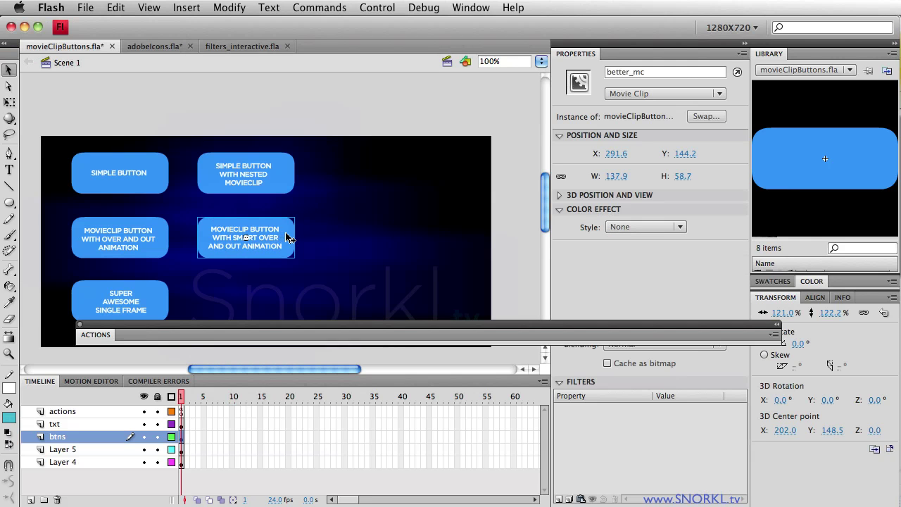
drag(143, 342, 171, 117)
click(171, 117)
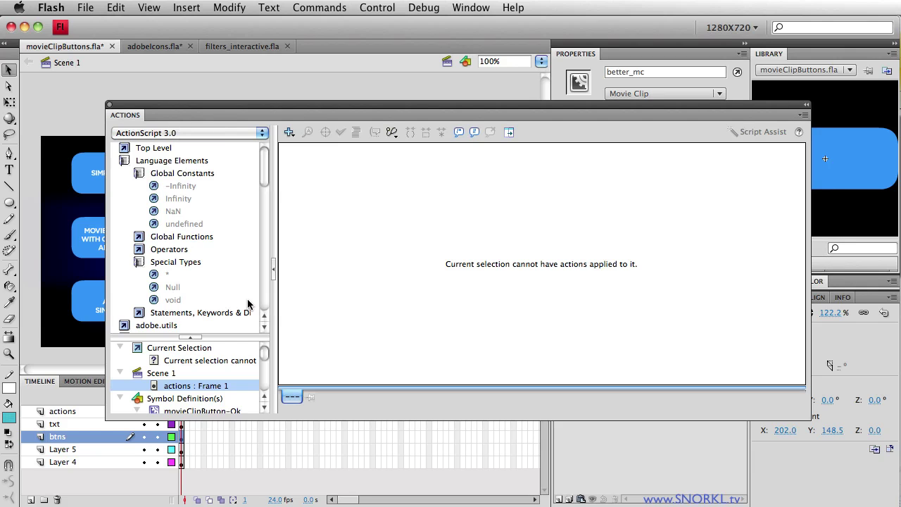
click(170, 385)
scroll(378, 285, down, 1)
scroll(379, 285, down, 7)
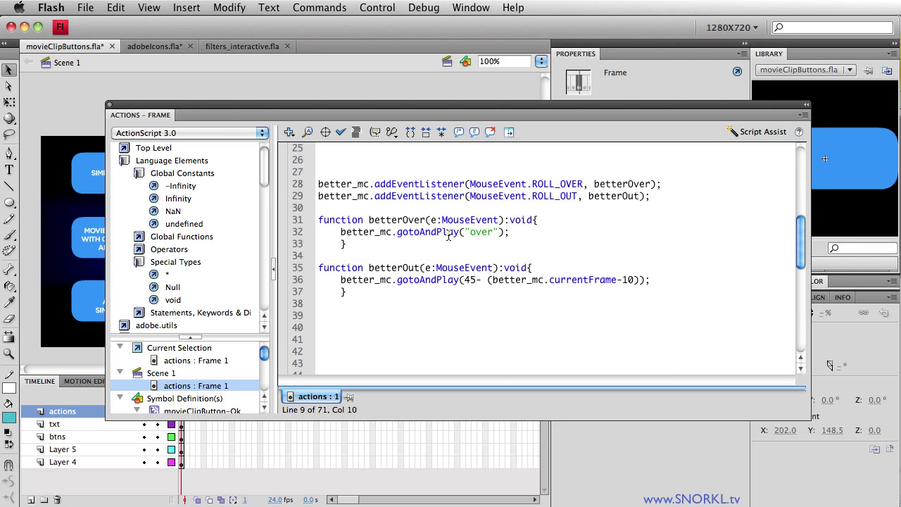
drag(449, 231, 501, 231)
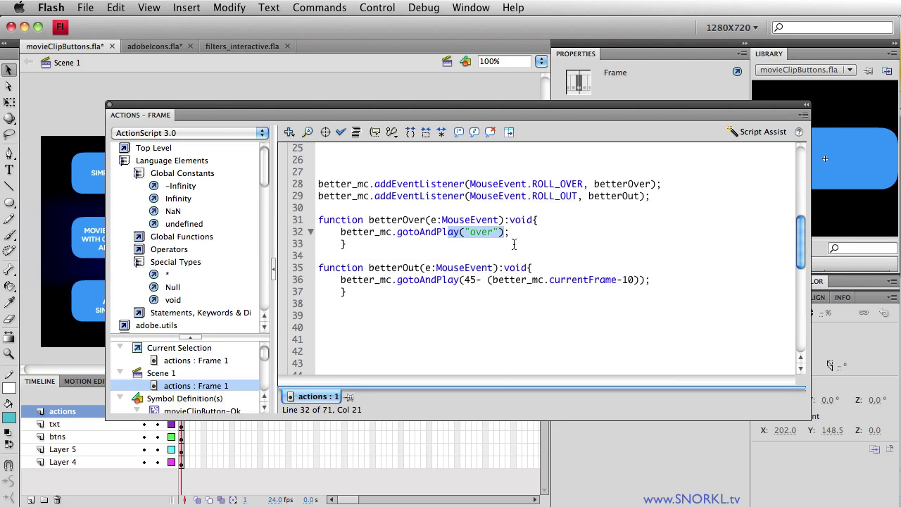
click(514, 244)
drag(370, 270, 498, 270)
click(496, 270)
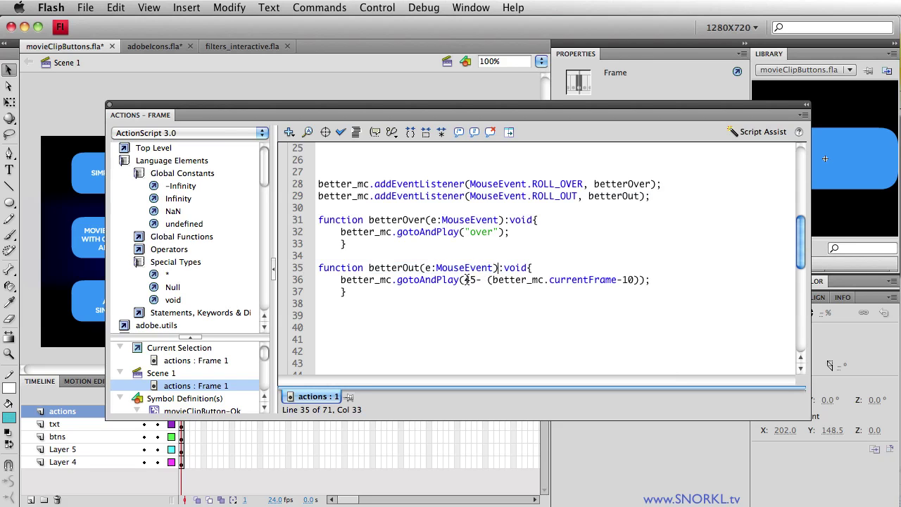
drag(465, 280, 632, 279)
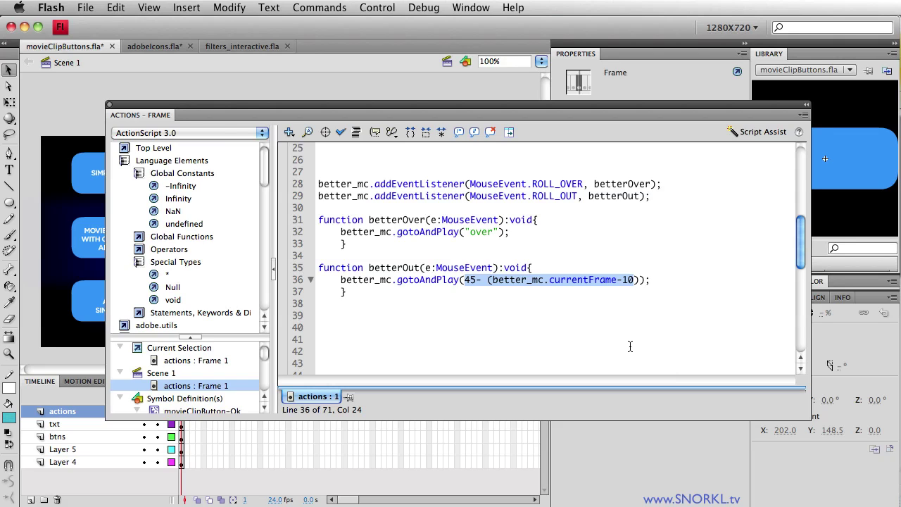
double_click(435, 118)
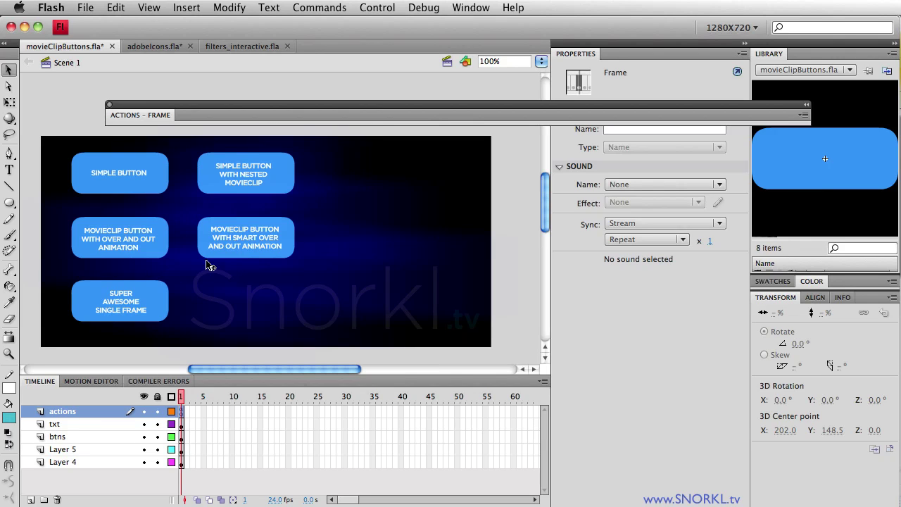
Step: Open the better_mc button and compare over frames 15 and 20 with out frames 40 and 35, scrubbing through to frame 45
click(289, 238)
double_click(288, 238)
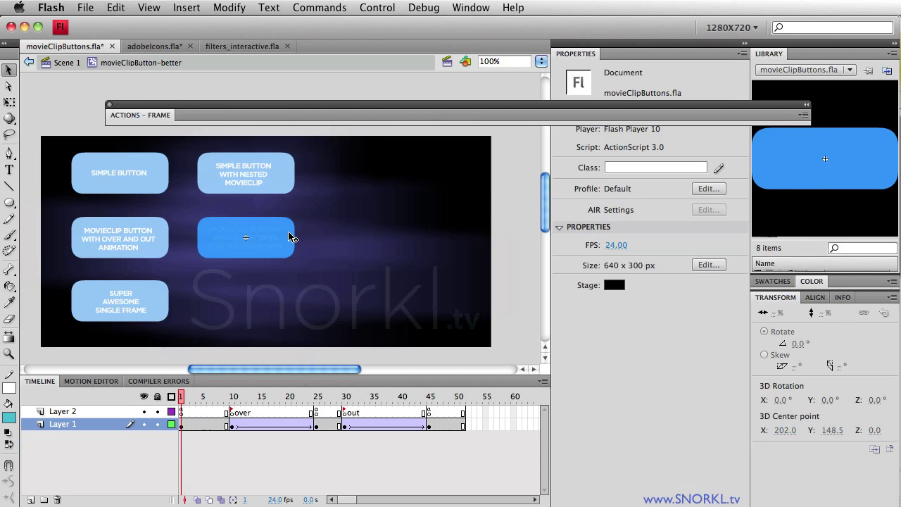
drag(233, 401, 260, 401)
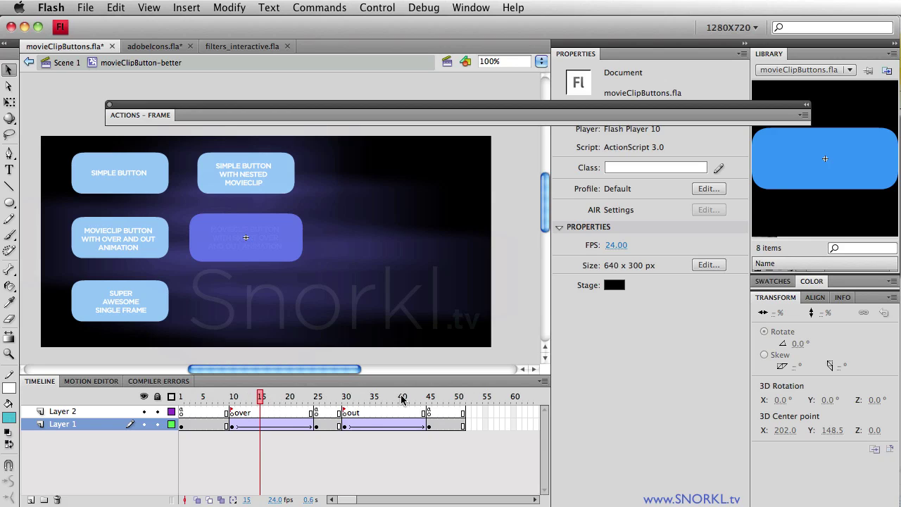
drag(402, 399, 426, 398)
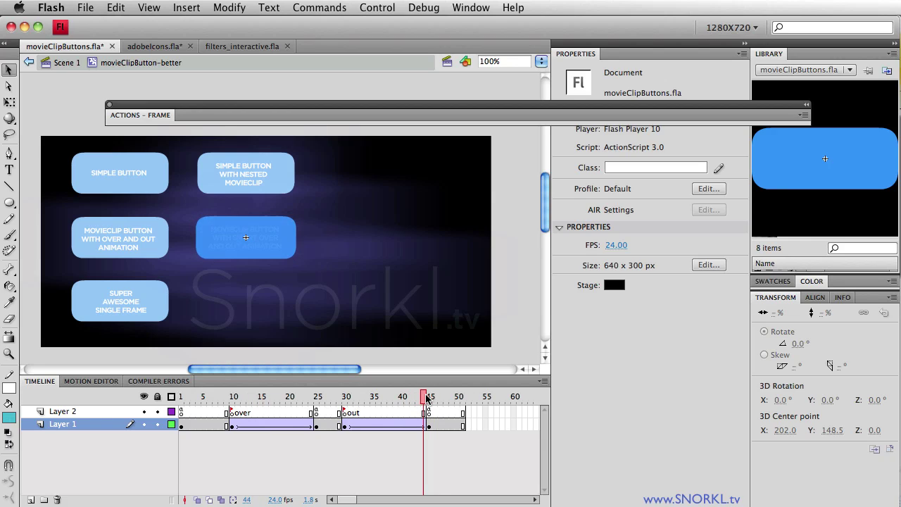
click(290, 398)
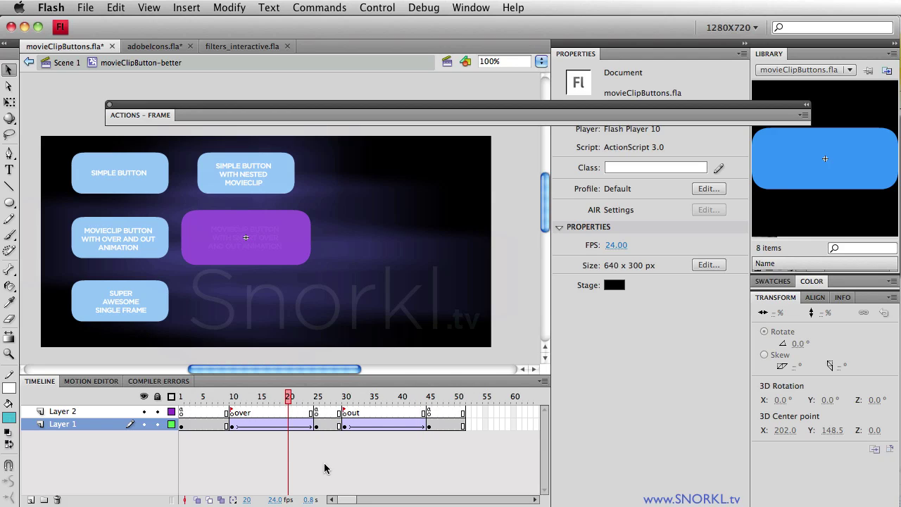
click(373, 399)
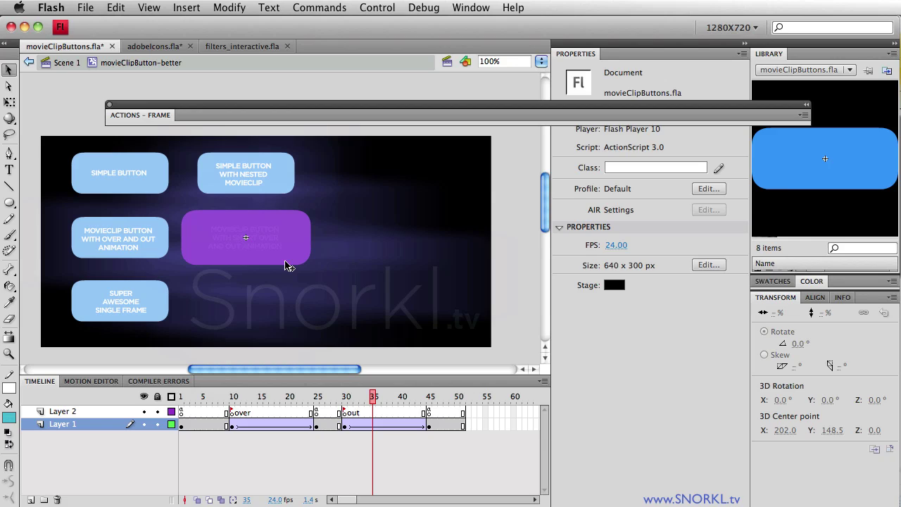
drag(373, 398, 427, 398)
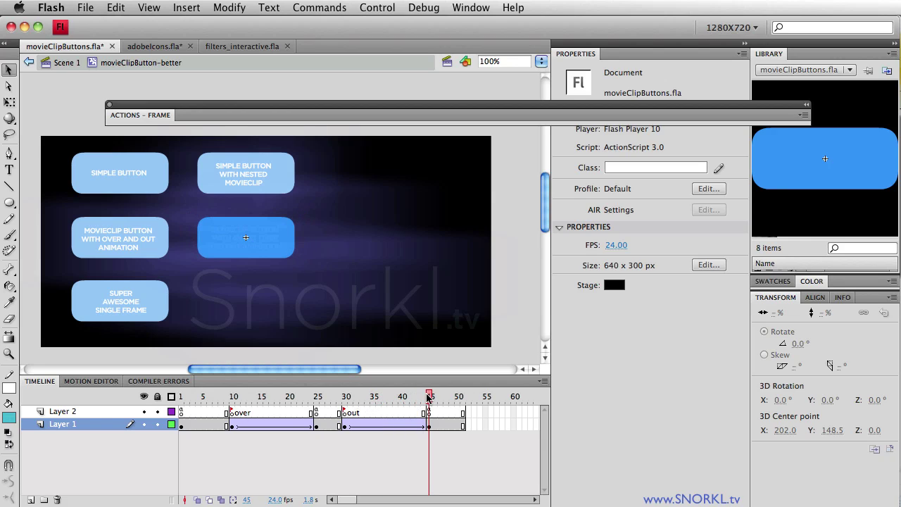
Step: Compare the better_mc animation from frames 10, 30, 15 and 40, scrub to frame 46, and check the rollover in a test movie
click(232, 397)
drag(232, 397, 255, 398)
click(344, 398)
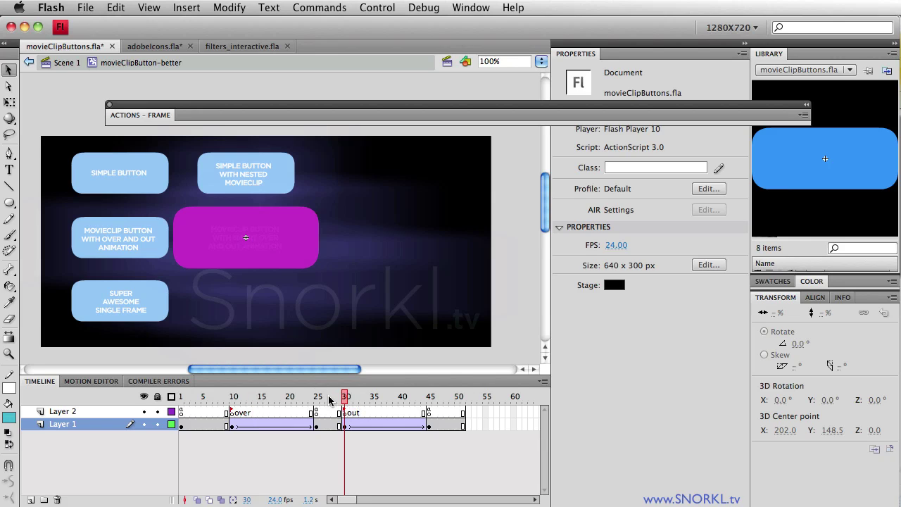
mouse_move(344, 397)
mouse_down()
mouse_move(426, 398)
mouse_move(344, 399)
mouse_up()
drag(236, 398, 262, 399)
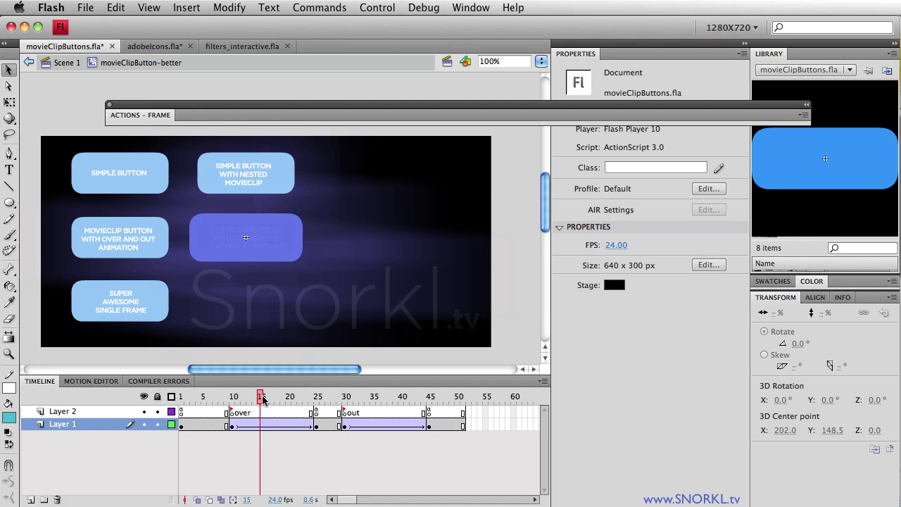
click(403, 397)
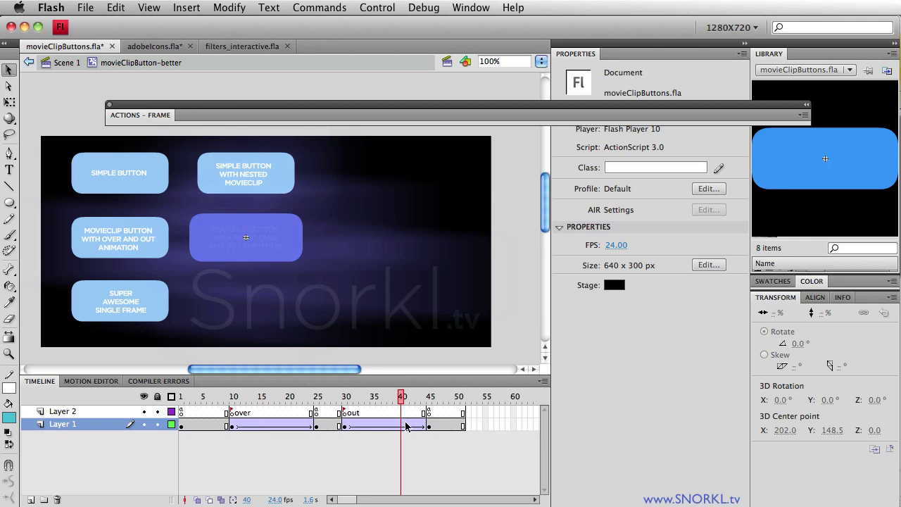
drag(404, 398, 433, 398)
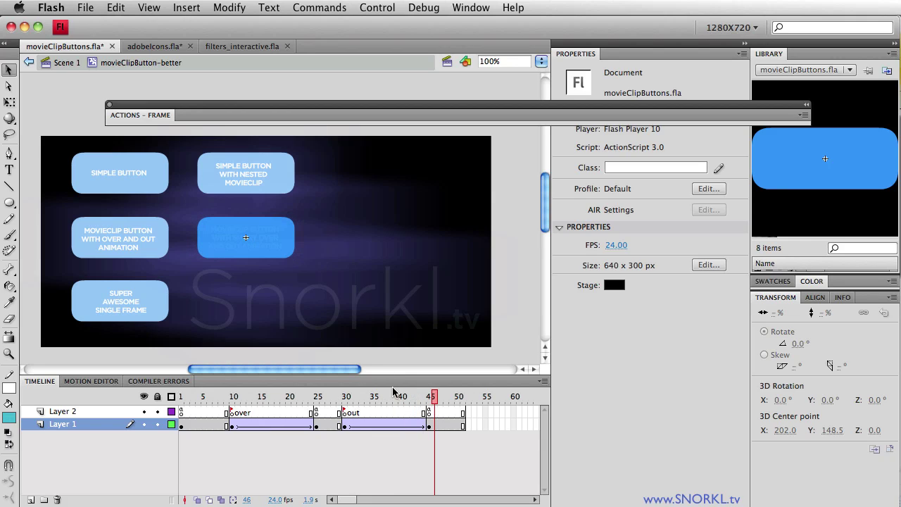
key(super+Return)
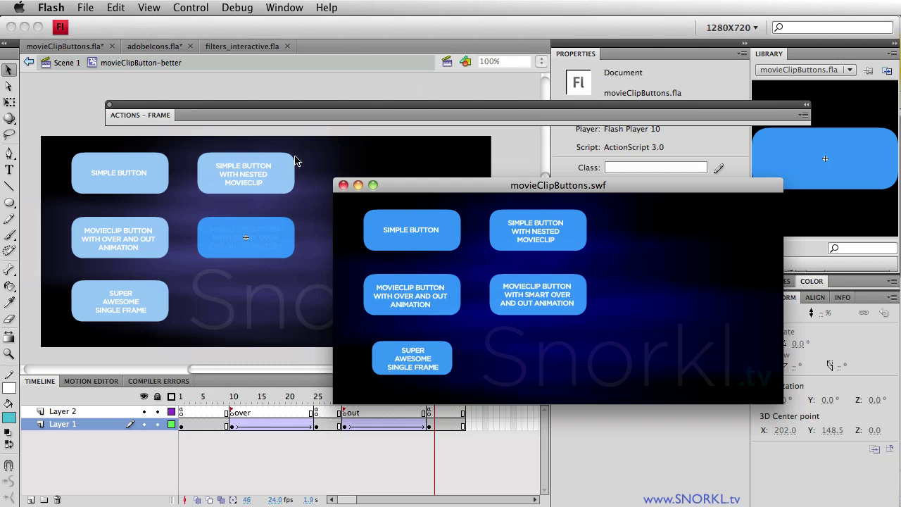
click(342, 185)
Step: Reopen the main timeline's frame script, highlight the 45- (better_mc.currentFrame-10) expression in betterOut, and collapse the script editor
click(294, 115)
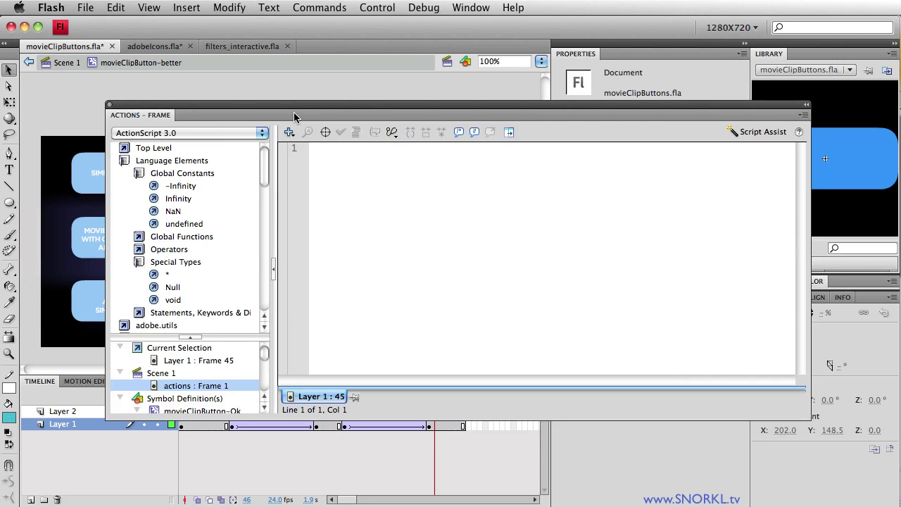
click(221, 385)
click(520, 291)
drag(463, 281, 637, 283)
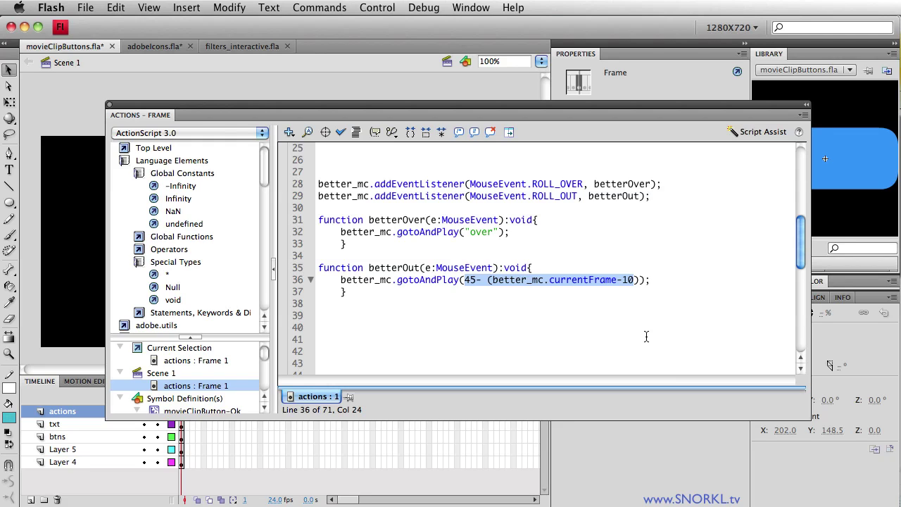
click(499, 283)
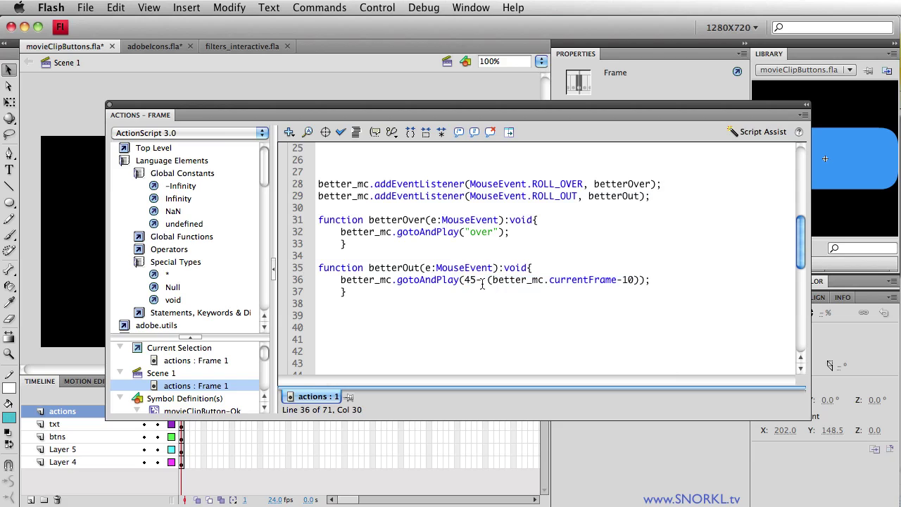
drag(463, 280, 639, 282)
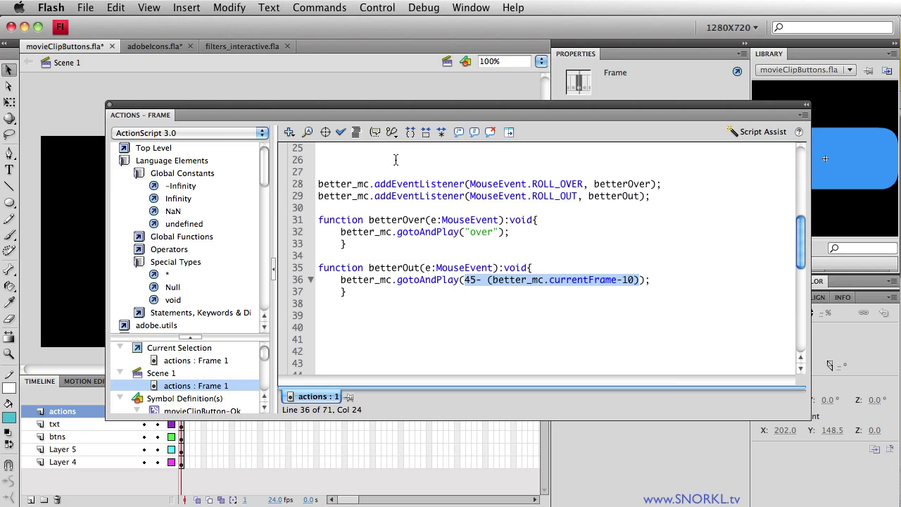
double_click(390, 117)
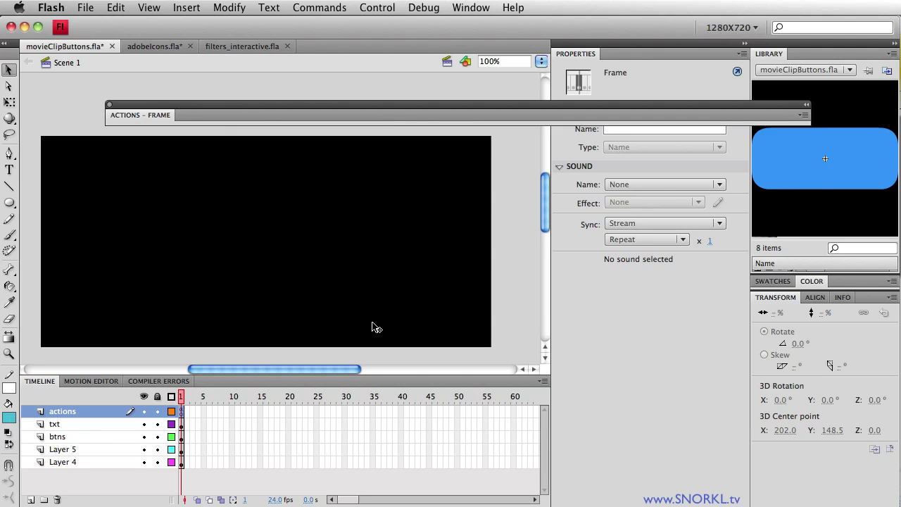
Step: Redraw the blank stage by switching the preview mode to Outlines and back to Full
click(181, 298)
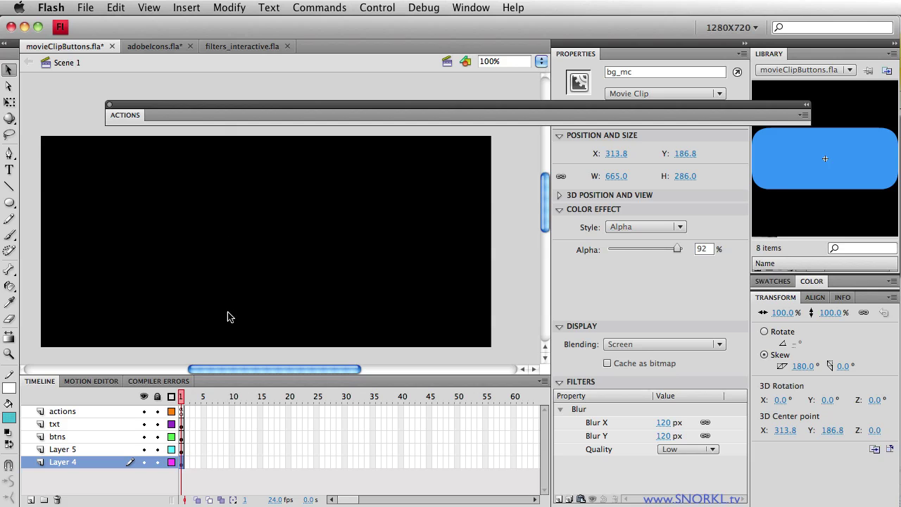
click(151, 8)
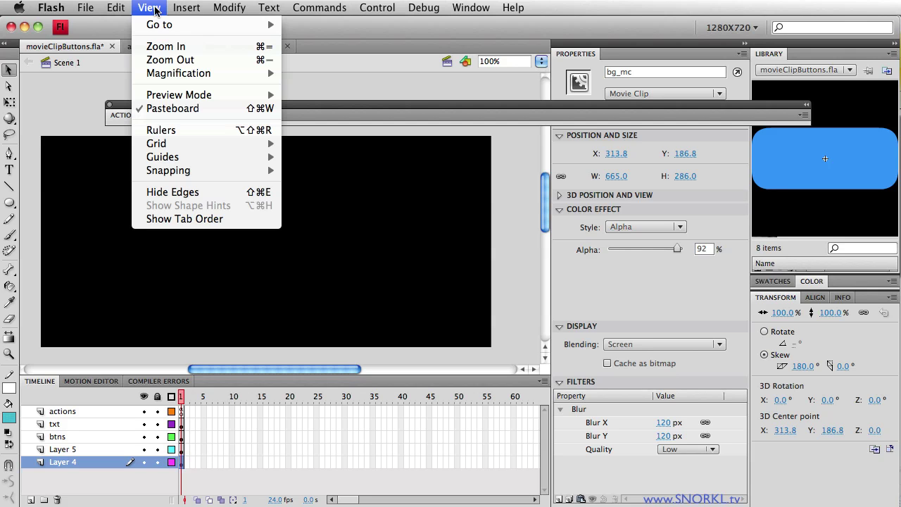
mouse_move(190, 94)
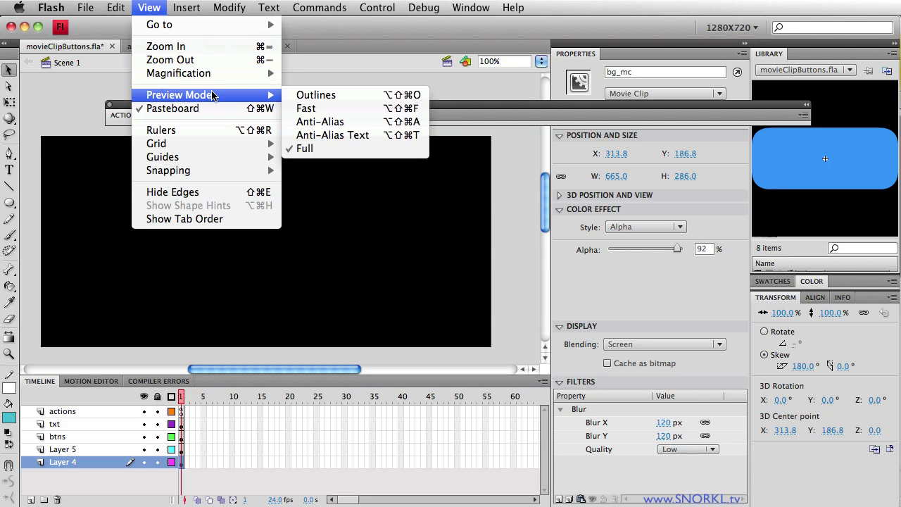
click(321, 95)
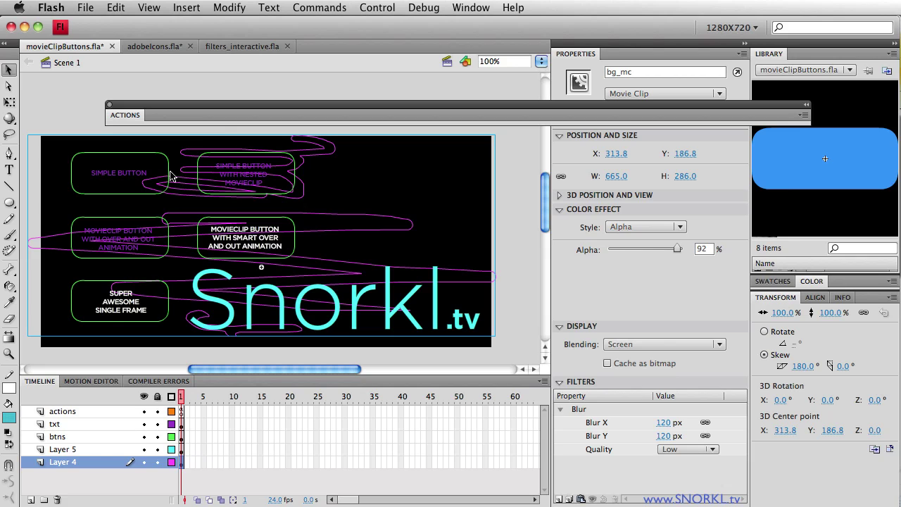
click(151, 8)
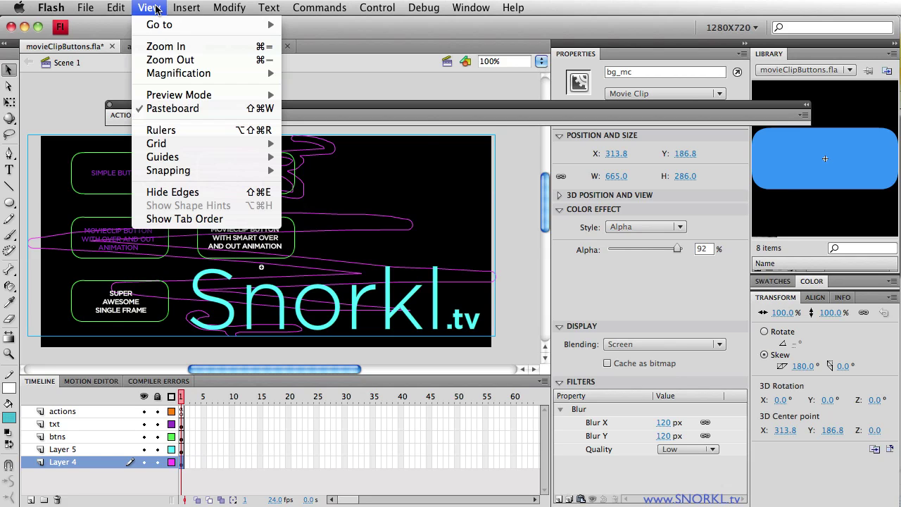
mouse_move(203, 94)
click(335, 152)
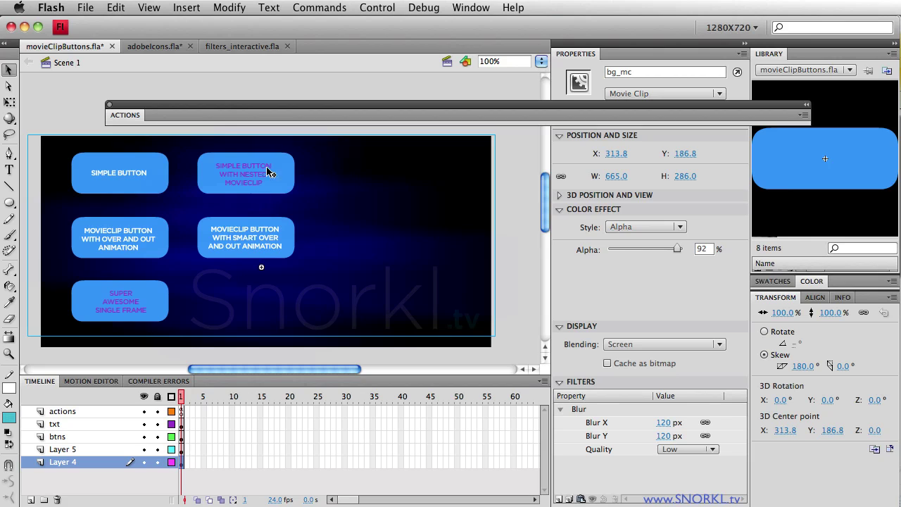
Step: Open the filters_interactive.fla document and try its three car thumbnails in a test movie
click(163, 46)
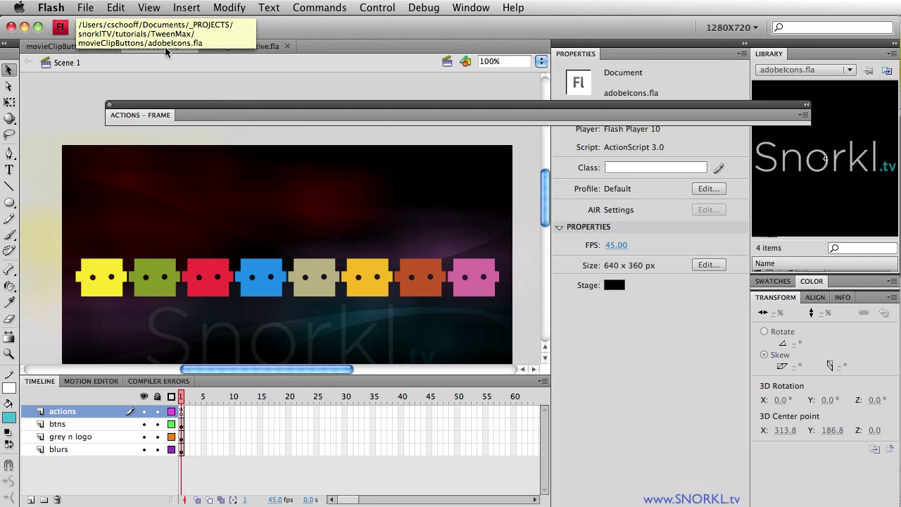
click(237, 47)
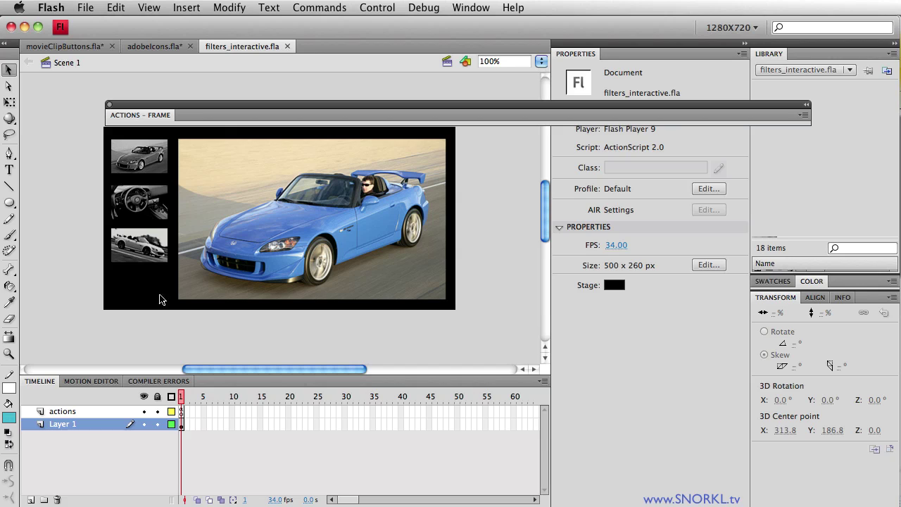
key(super+Return)
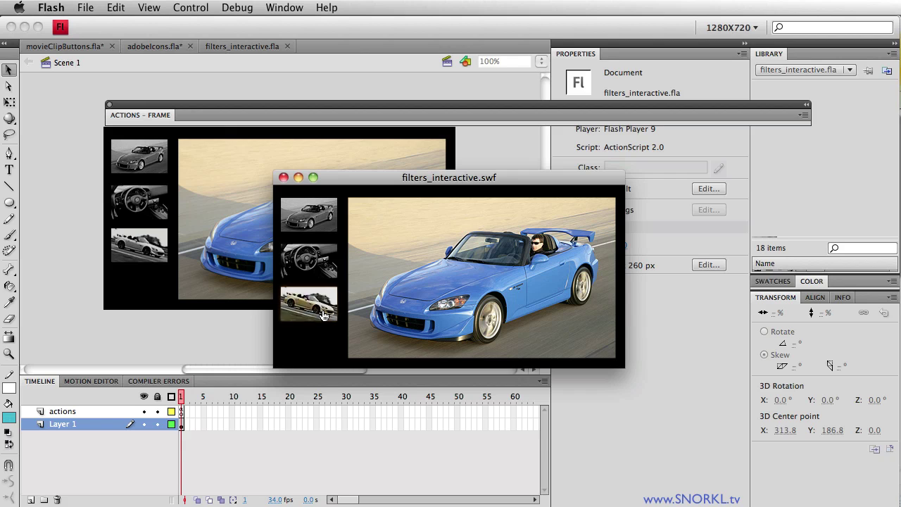
click(322, 304)
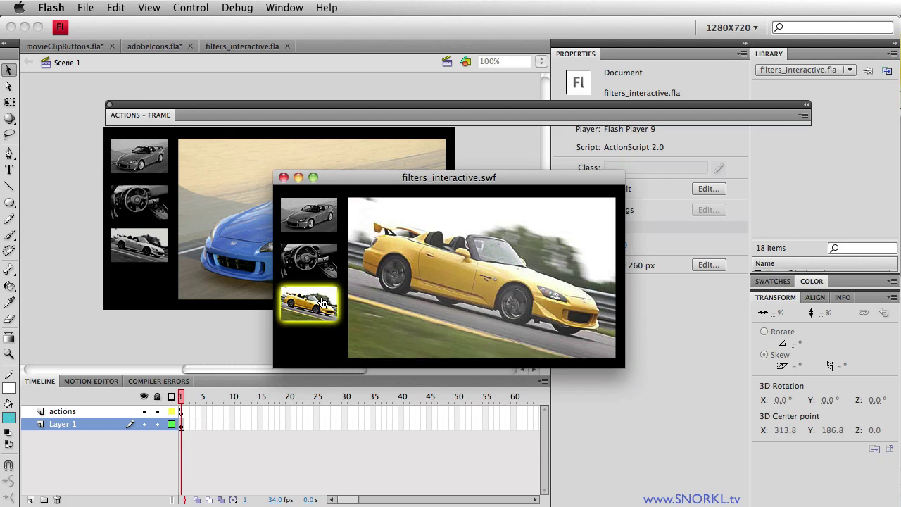
click(307, 259)
click(327, 223)
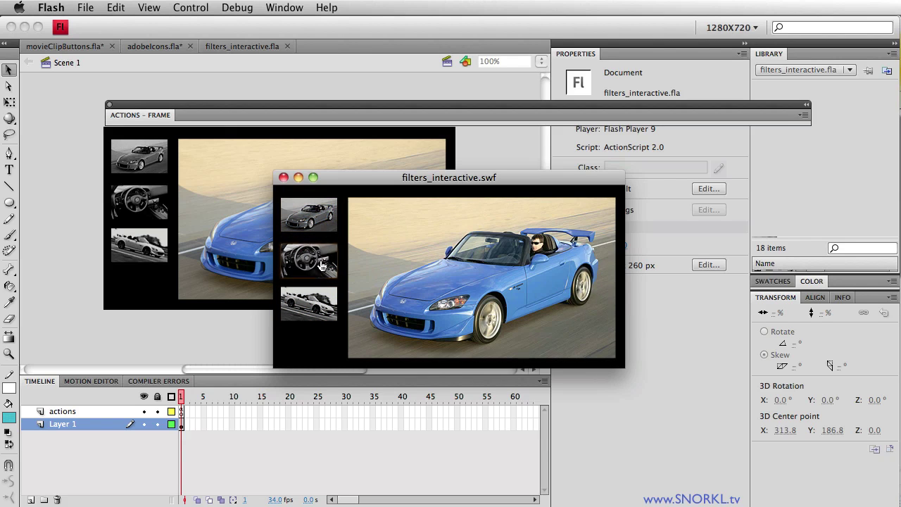
click(323, 266)
click(320, 317)
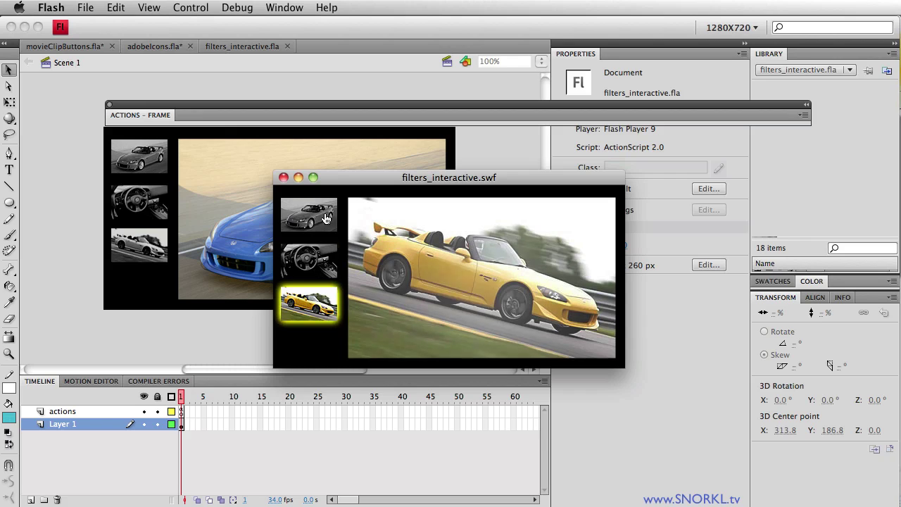
click(283, 177)
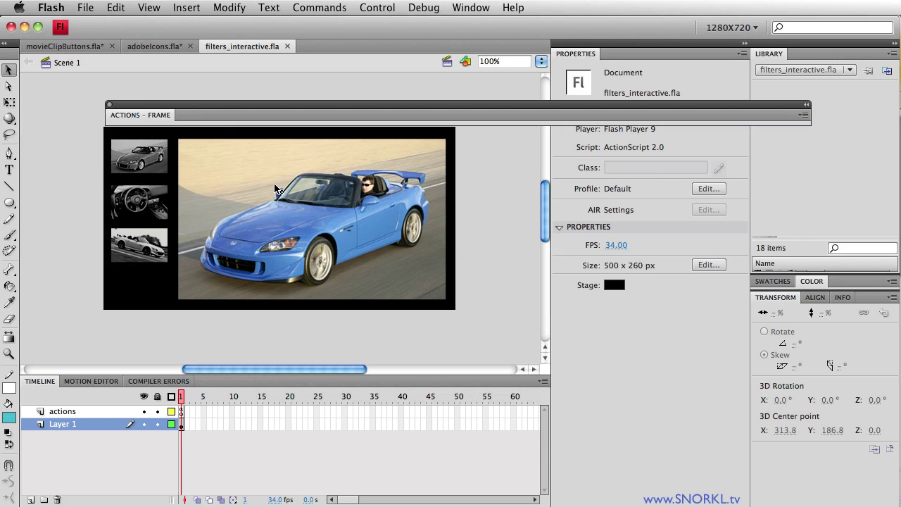
Step: Inspect the timelines inside the first two car thumbnails, 1-mc and 2-mc, scrubbing between frame 1 and the over label
click(137, 199)
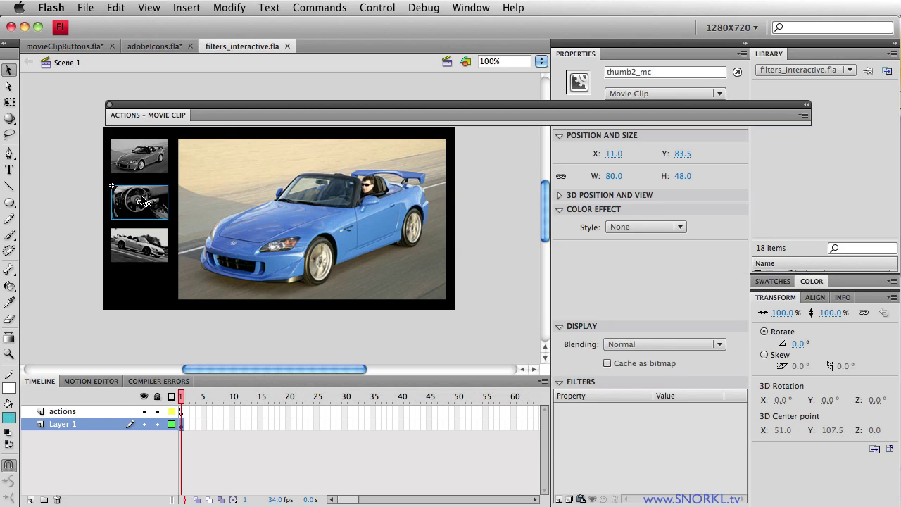
double_click(141, 161)
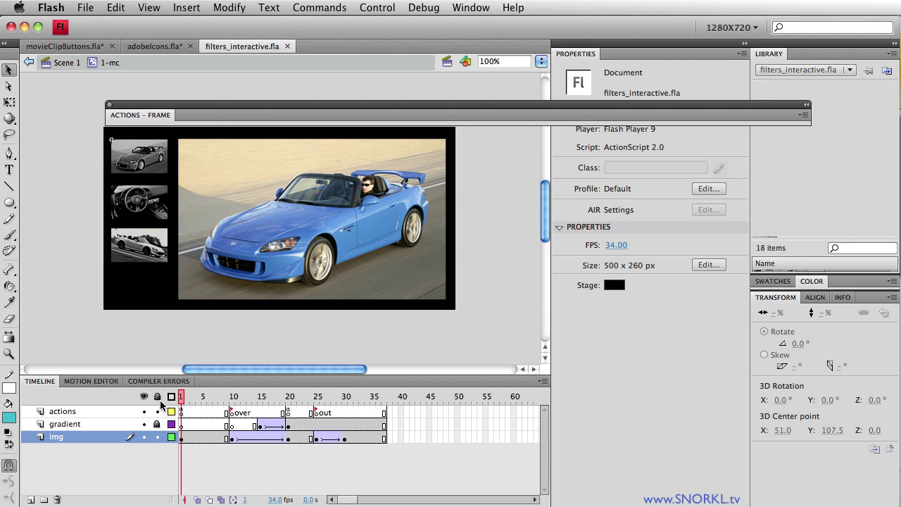
click(233, 398)
mouse_move(233, 398)
mouse_down()
mouse_move(352, 402)
mouse_move(226, 403)
mouse_up()
click(67, 62)
double_click(138, 204)
drag(197, 402, 232, 396)
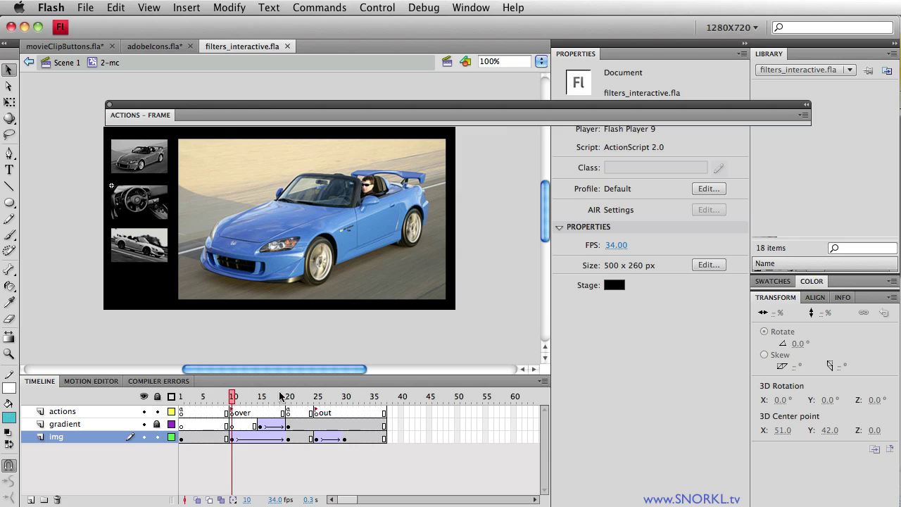
drag(234, 400, 108, 392)
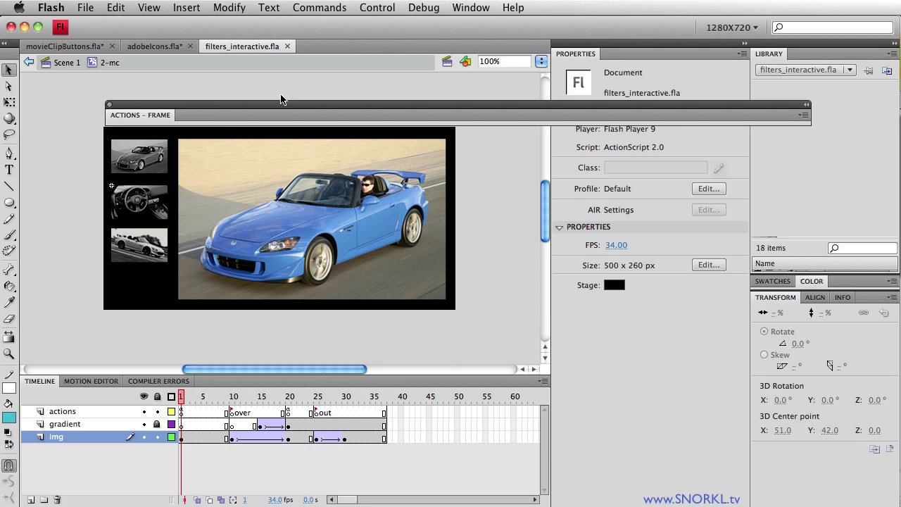
Step: Return to movieClipButtons.fla and try the Super Awesome Single Frame button's rollover in a test movie
click(77, 46)
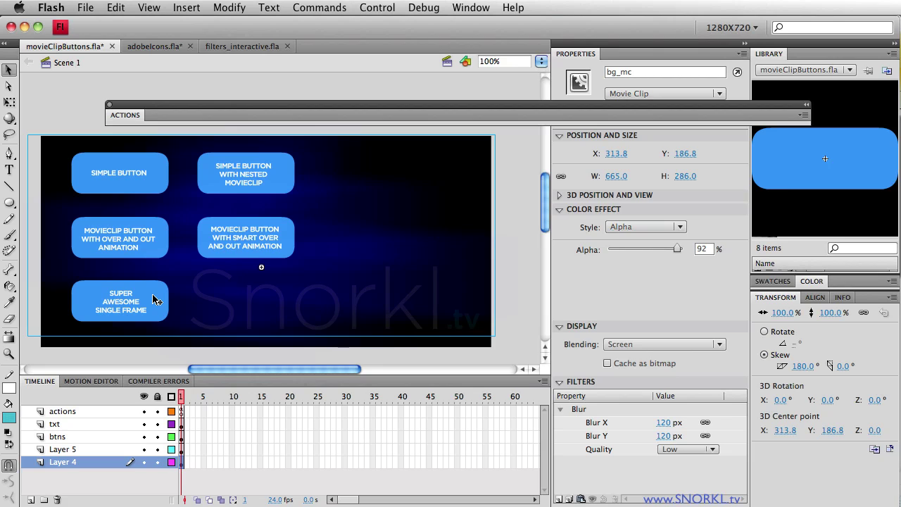
key(super+Return)
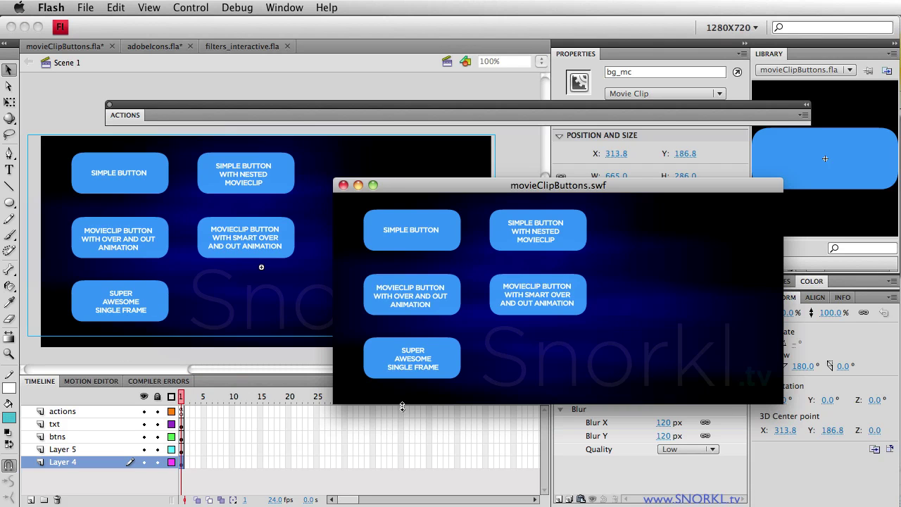
click(461, 368)
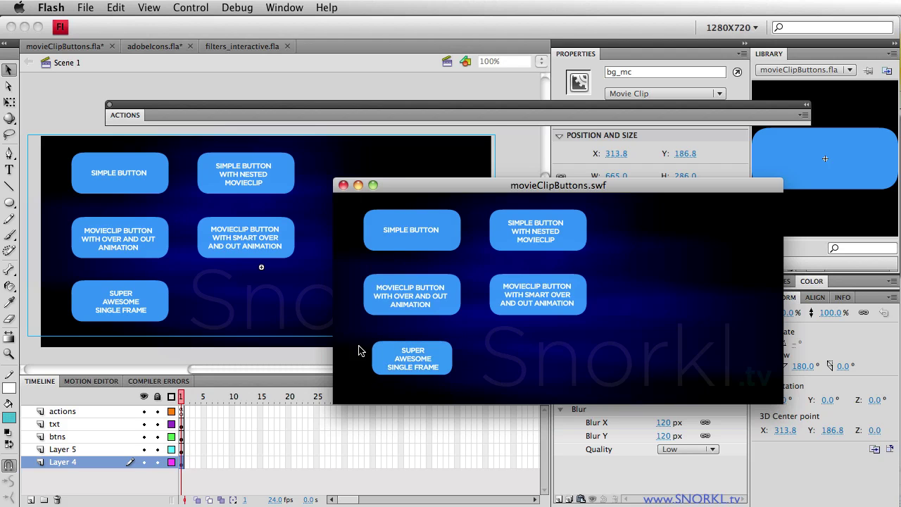
click(342, 184)
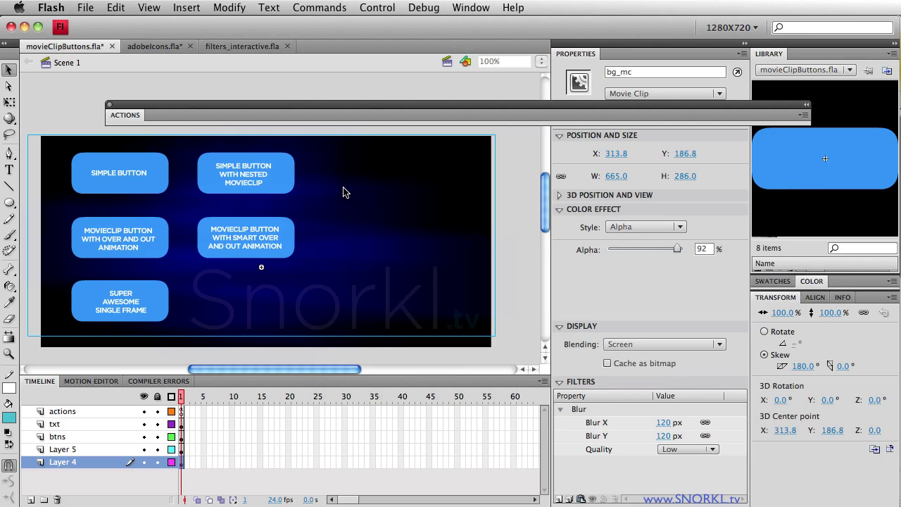
Step: Select the Super Awesome Single Frame button, uncover its instance properties, and examine the timeline inside its btnBgSolid symbol
click(160, 304)
drag(499, 120, 626, 131)
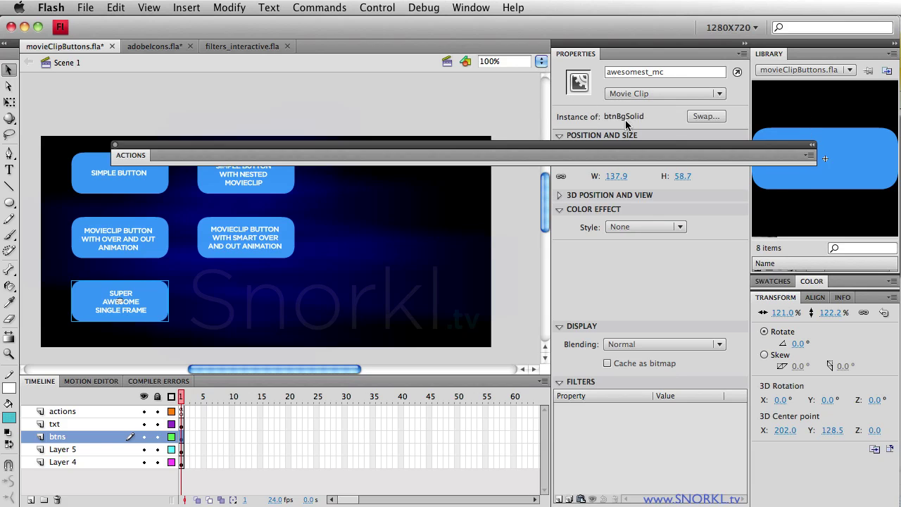
mouse_move(155, 306)
mouse_down()
mouse_move(530, 307)
mouse_move(163, 307)
mouse_up()
double_click(162, 305)
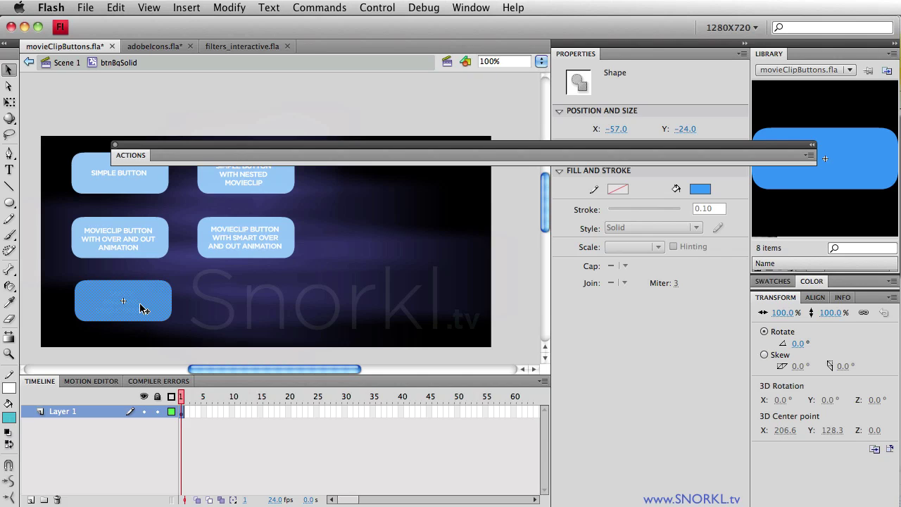
click(74, 62)
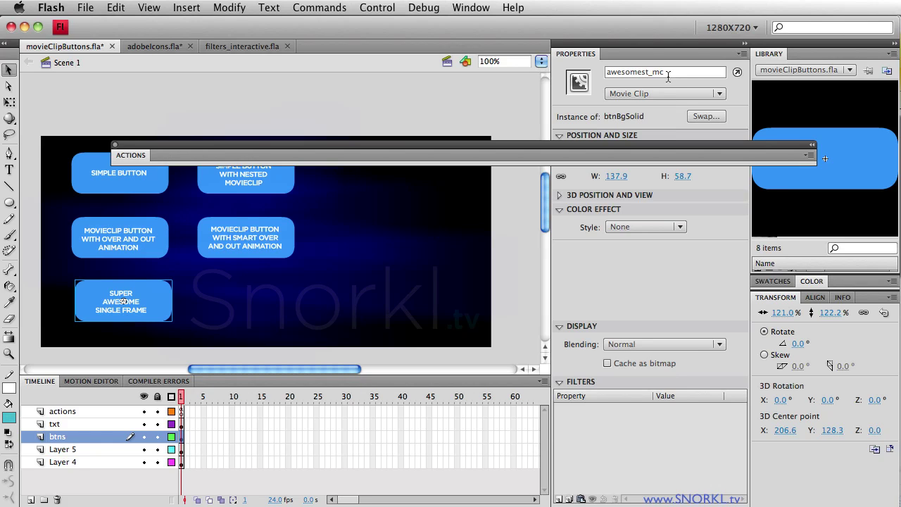
Step: Show the frame script's awesomestOver and awesomestOut functions, highlight the TweenMax call and the scaleX and scaleY values, and collapse the editor
click(365, 152)
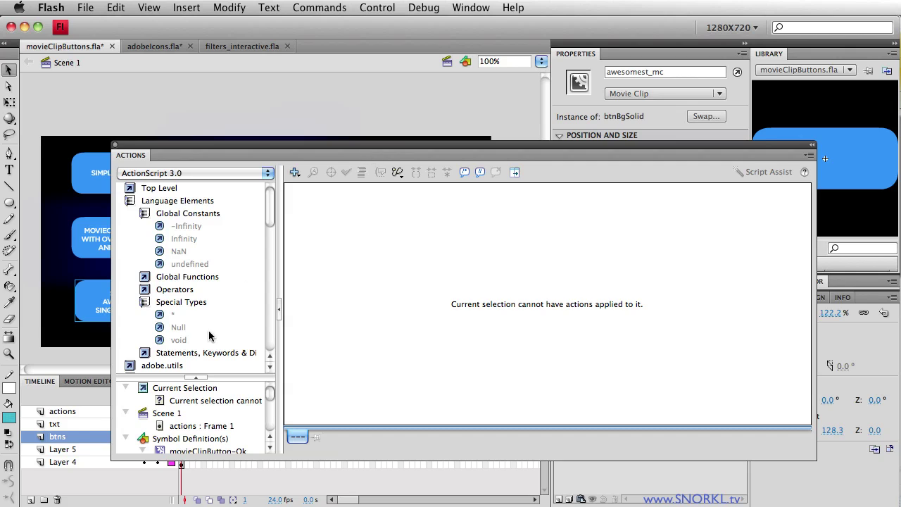
click(194, 427)
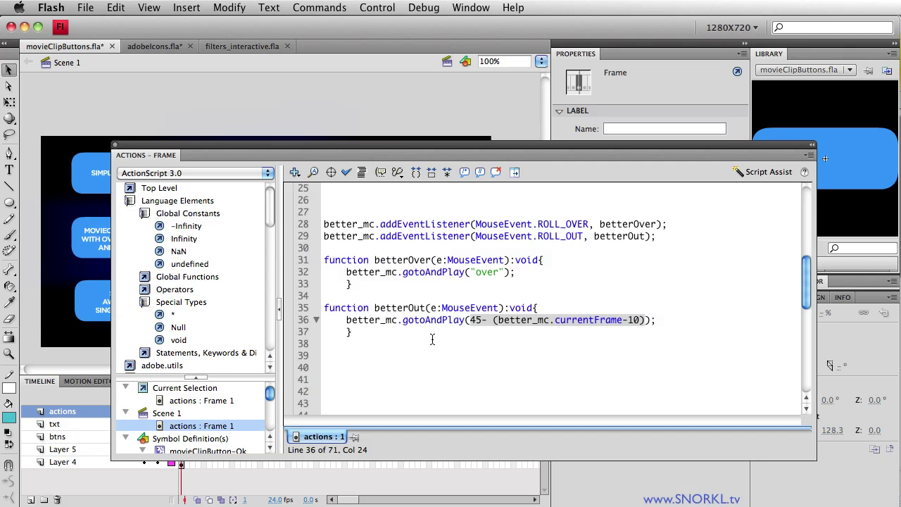
scroll(466, 336, down, 10)
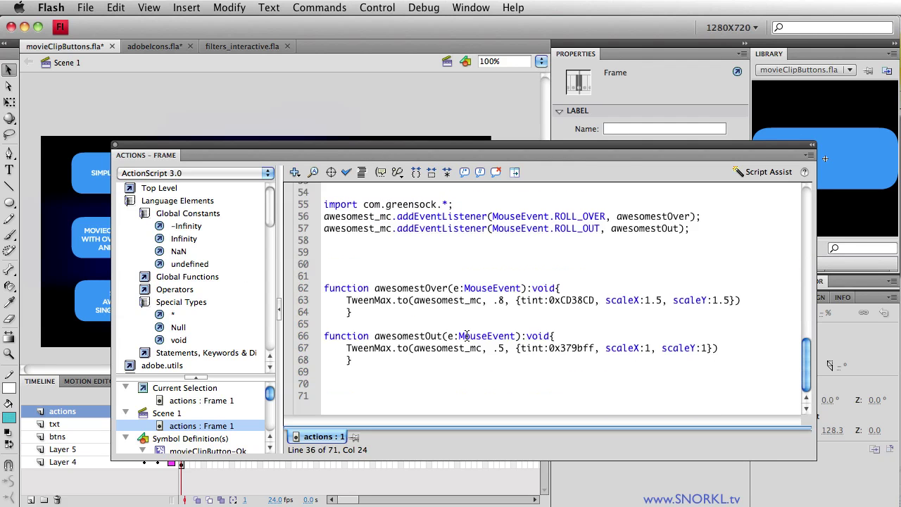
drag(375, 288, 447, 289)
drag(351, 300, 477, 299)
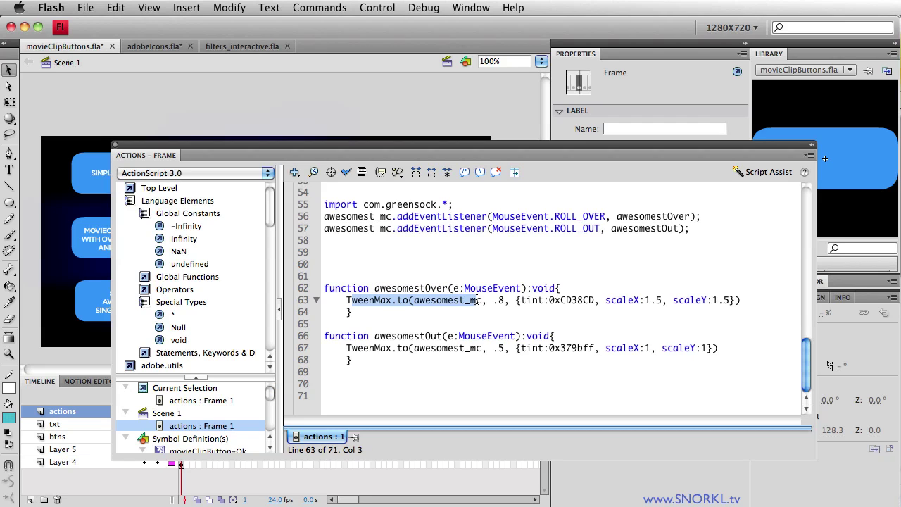
drag(606, 301, 732, 299)
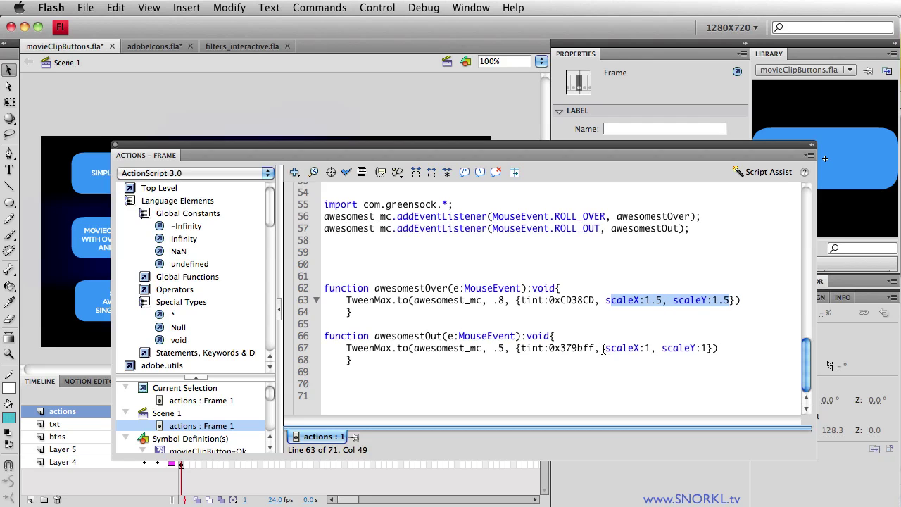
drag(604, 347, 714, 347)
click(680, 314)
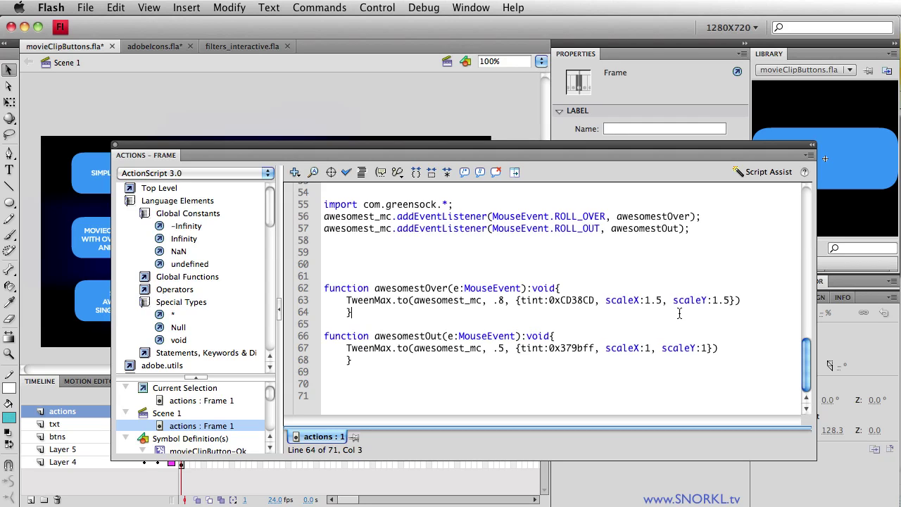
double_click(390, 155)
Step: Open the adobeIcons.fla document and try the rollovers of its coloured characters in a test movie
click(155, 47)
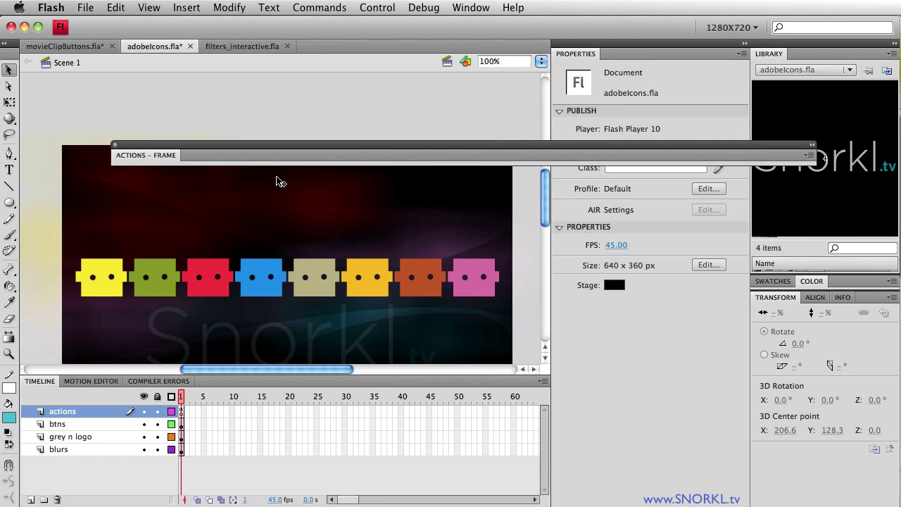
key(super+Return)
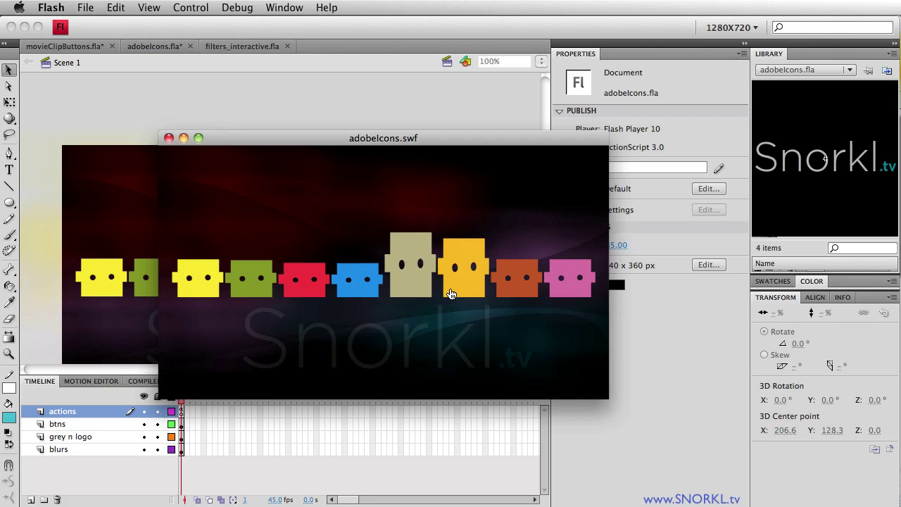
click(168, 138)
Step: Open the script on frame 1 of the actions layer in adobeIcons.fla
key(F9)
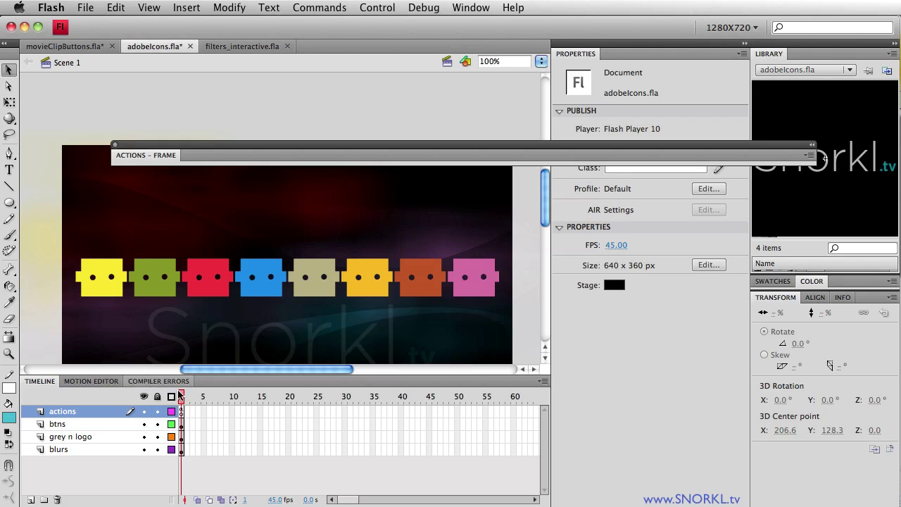
click(181, 411)
click(240, 160)
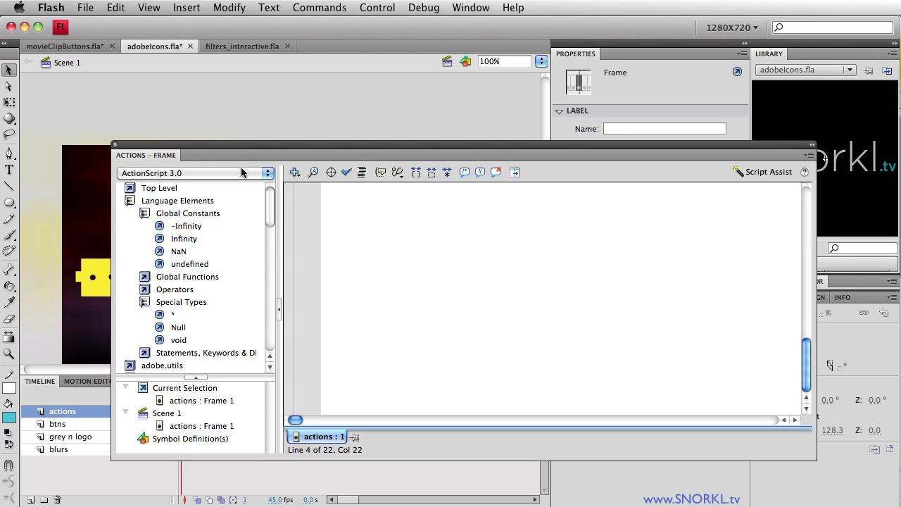
click(183, 403)
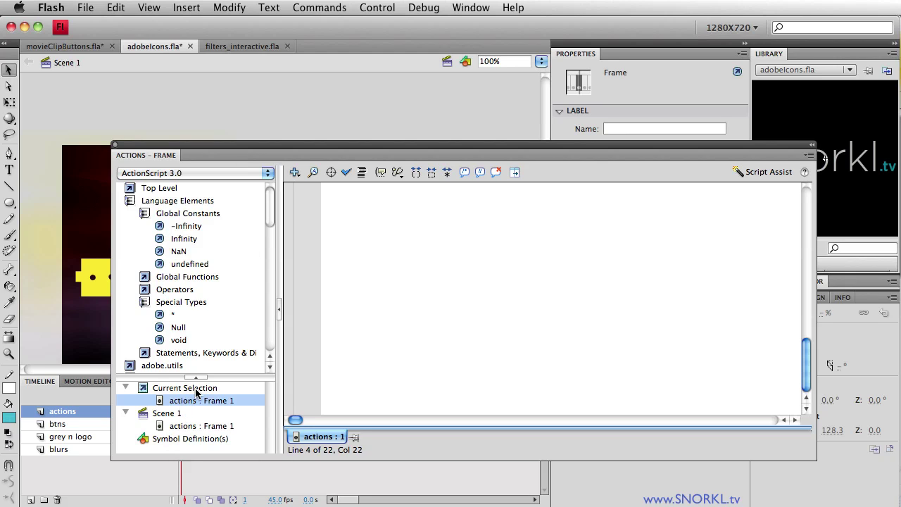
click(203, 437)
click(205, 425)
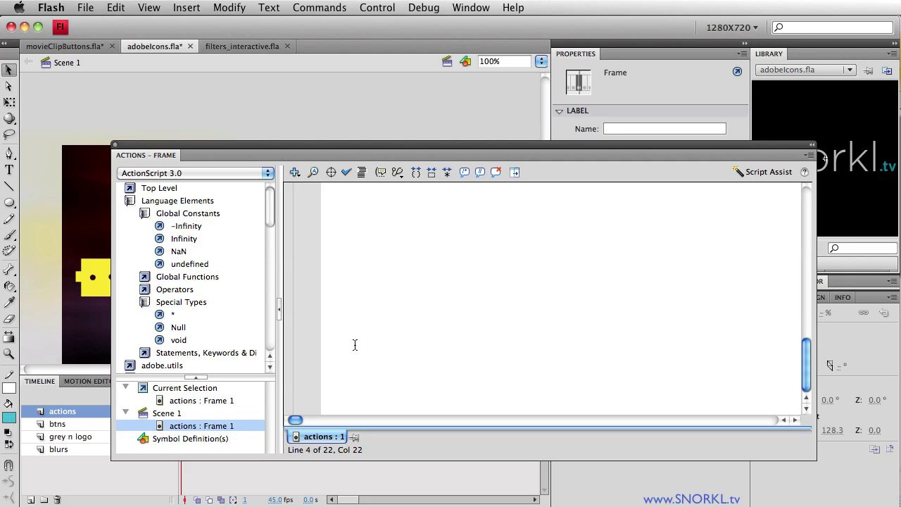